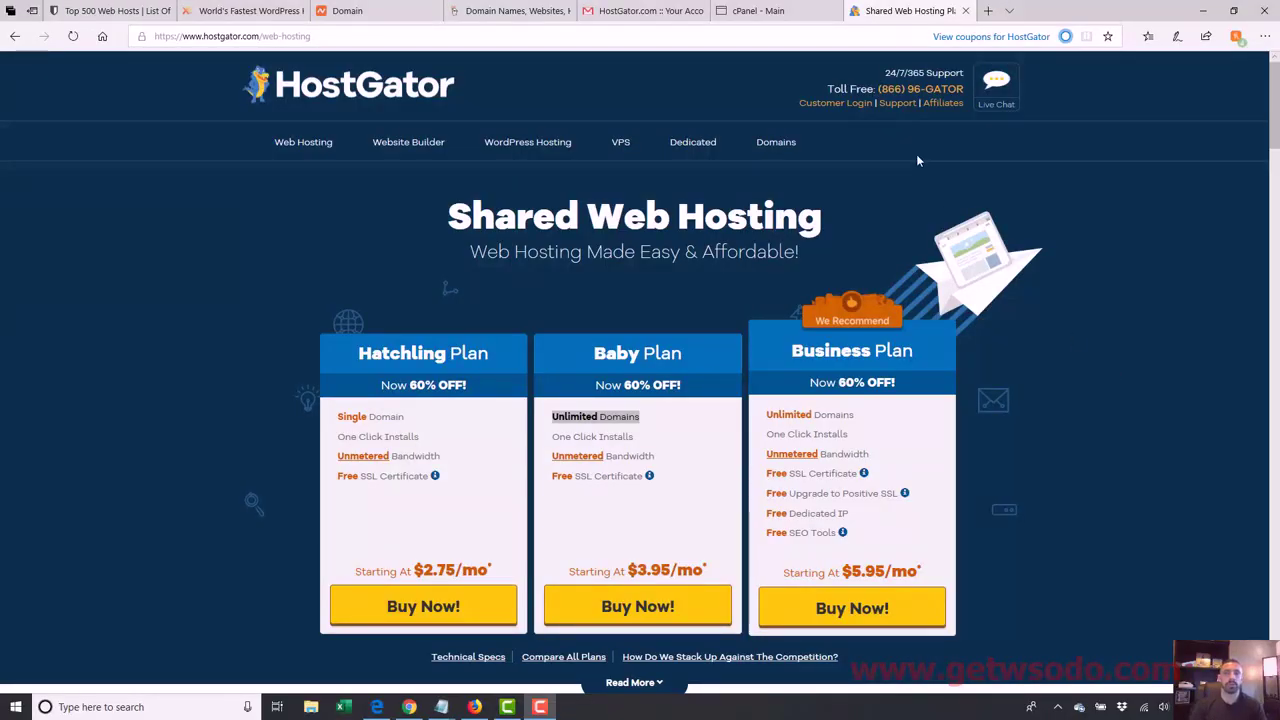
Step: From the cPanel Software section, open the QuickInstall Marketplace of one-click installers
left_click(758, 10)
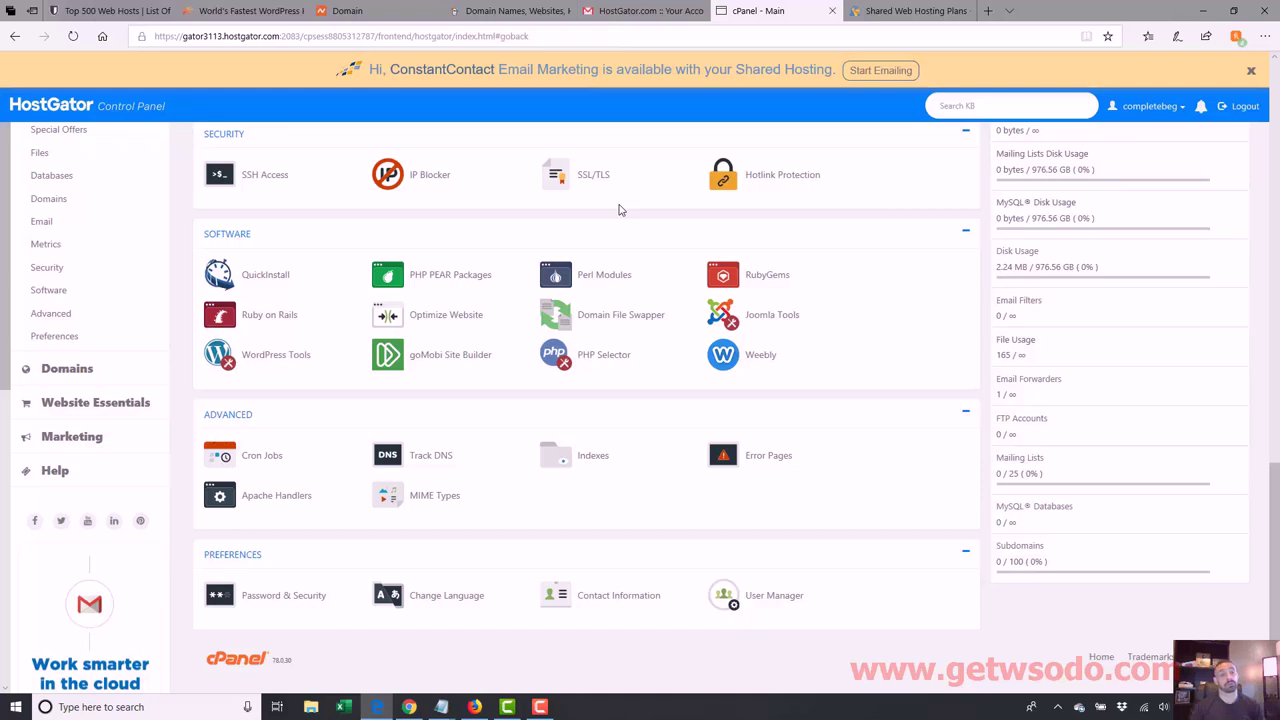
left_click(329, 271)
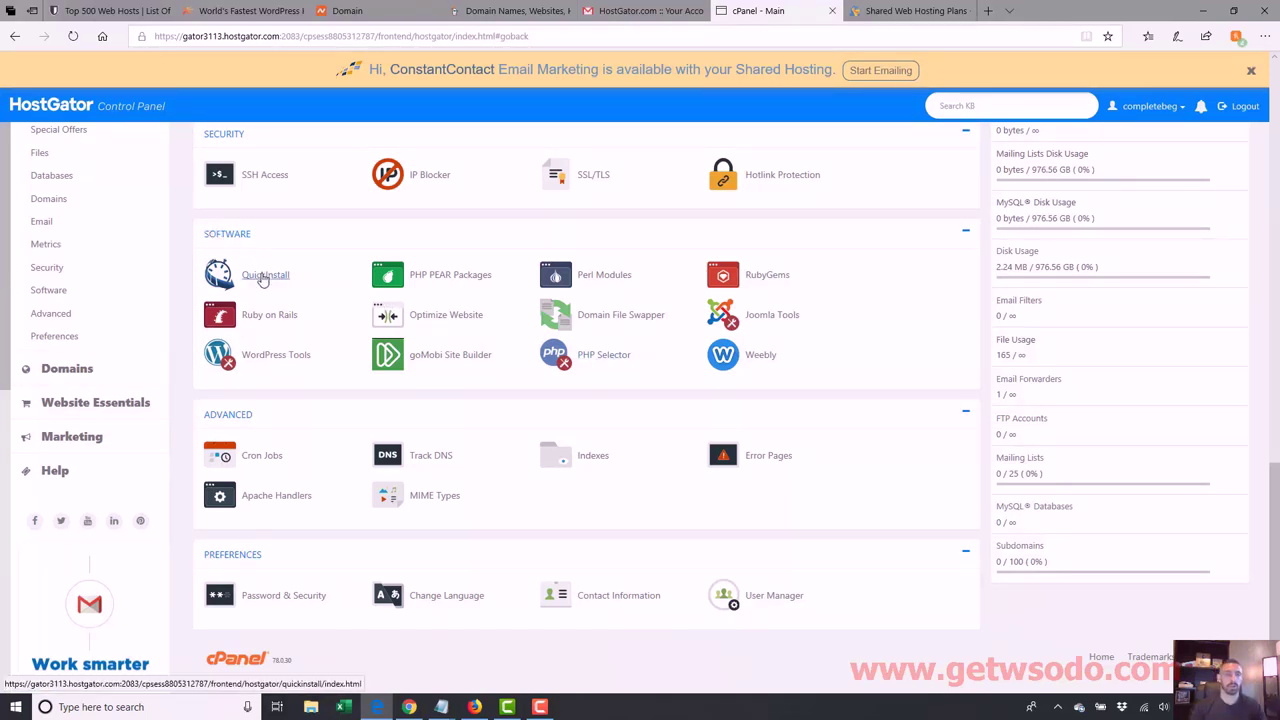
scroll(587, 400, "up", 10)
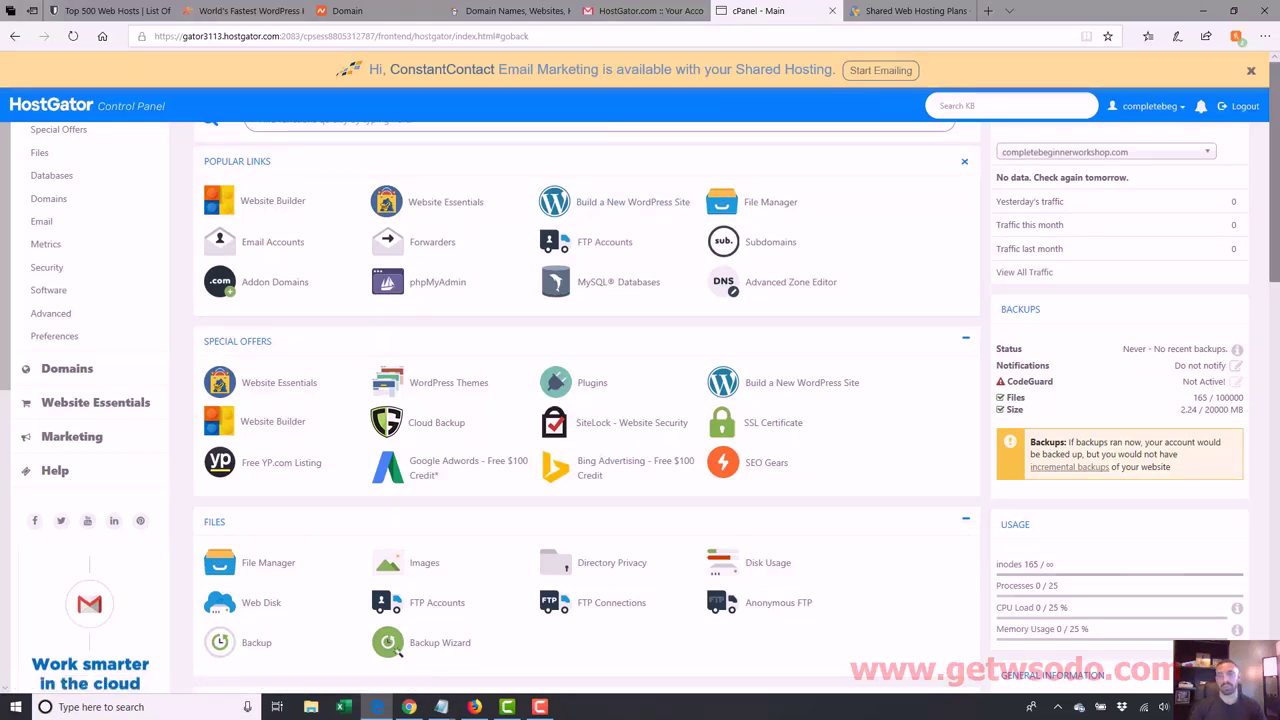
scroll(1006, 249, "down", 10)
scroll(587, 400, "down", 2)
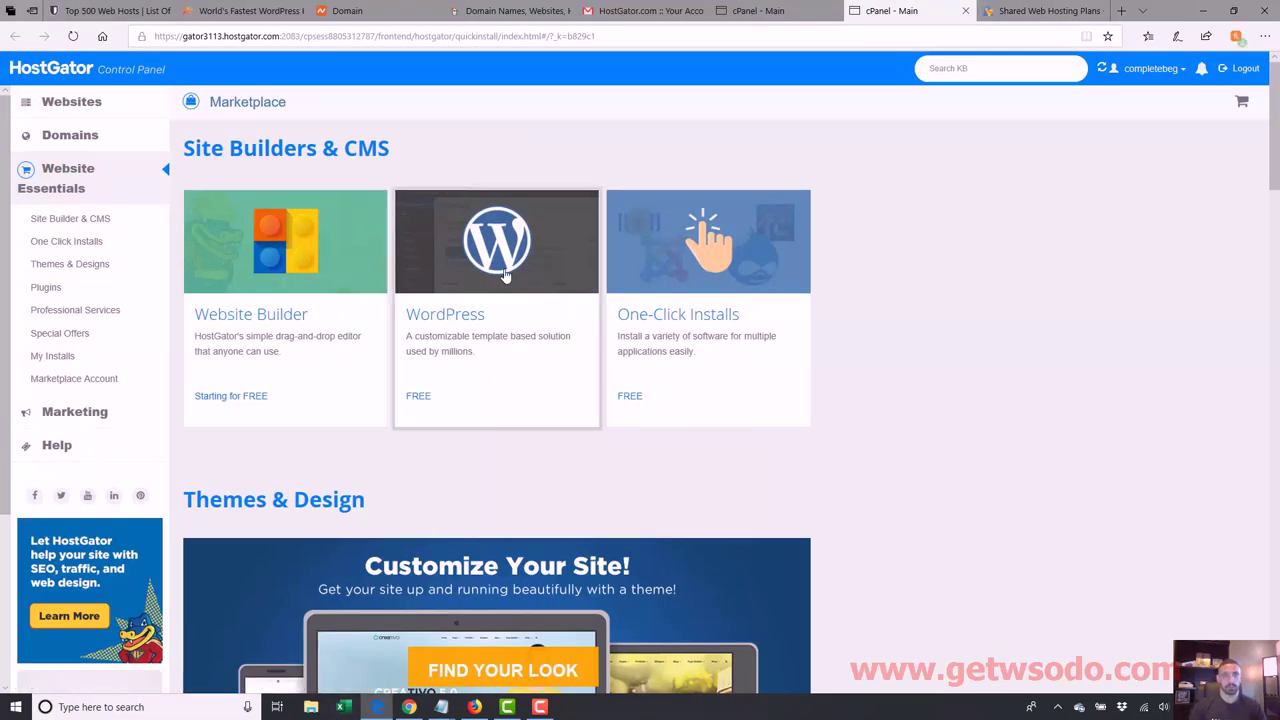
Step: Begin a WordPress install on completebeginnerworkshop.com with the directory left blank
left_click(472, 287)
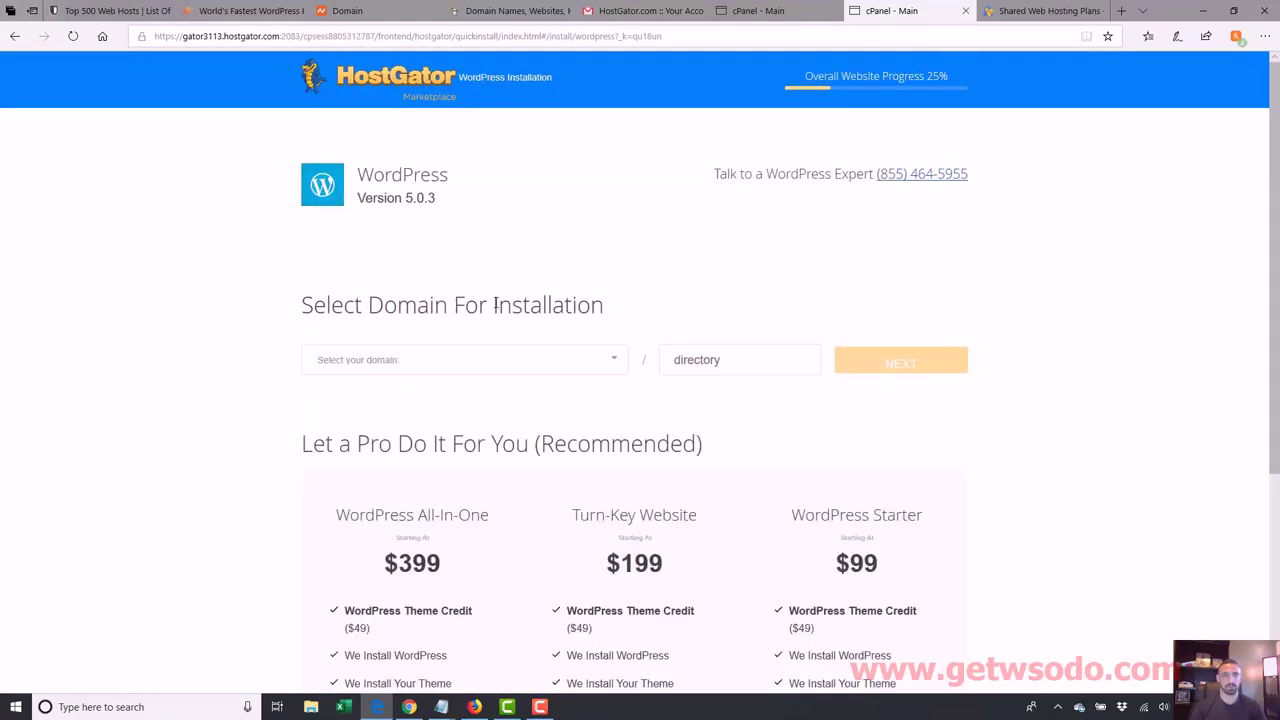
left_click(501, 358)
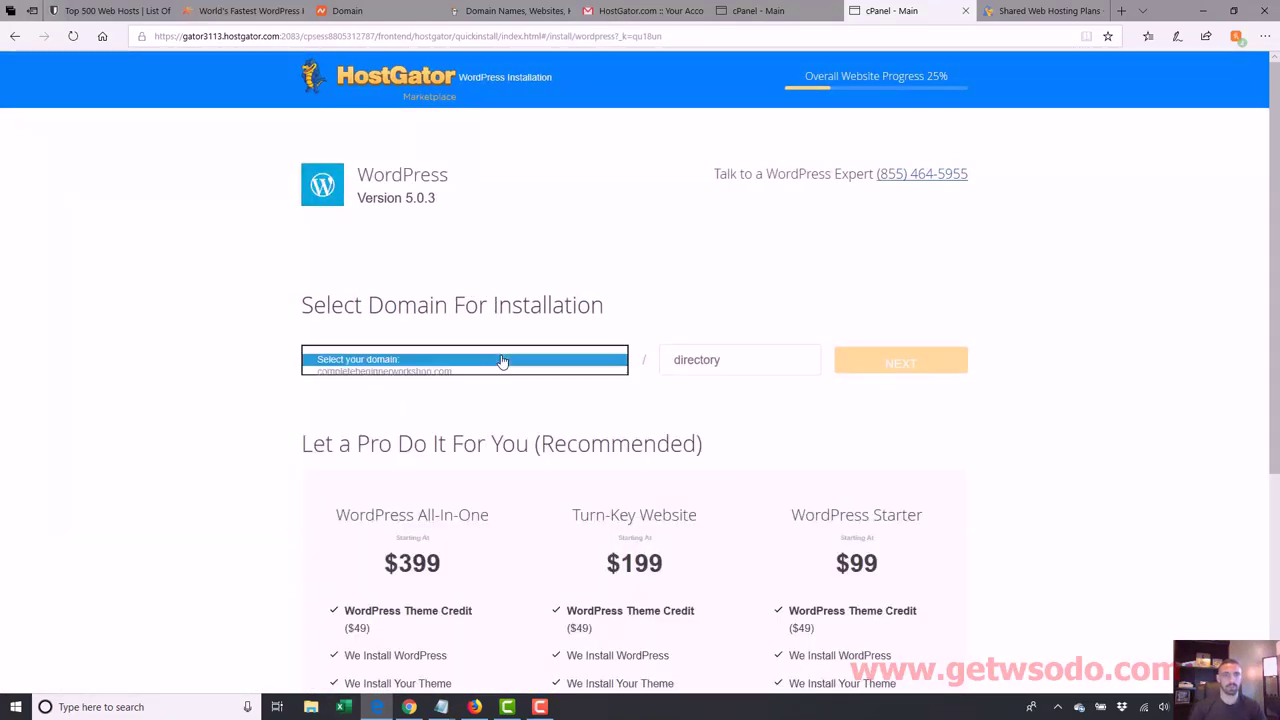
left_click(438, 373)
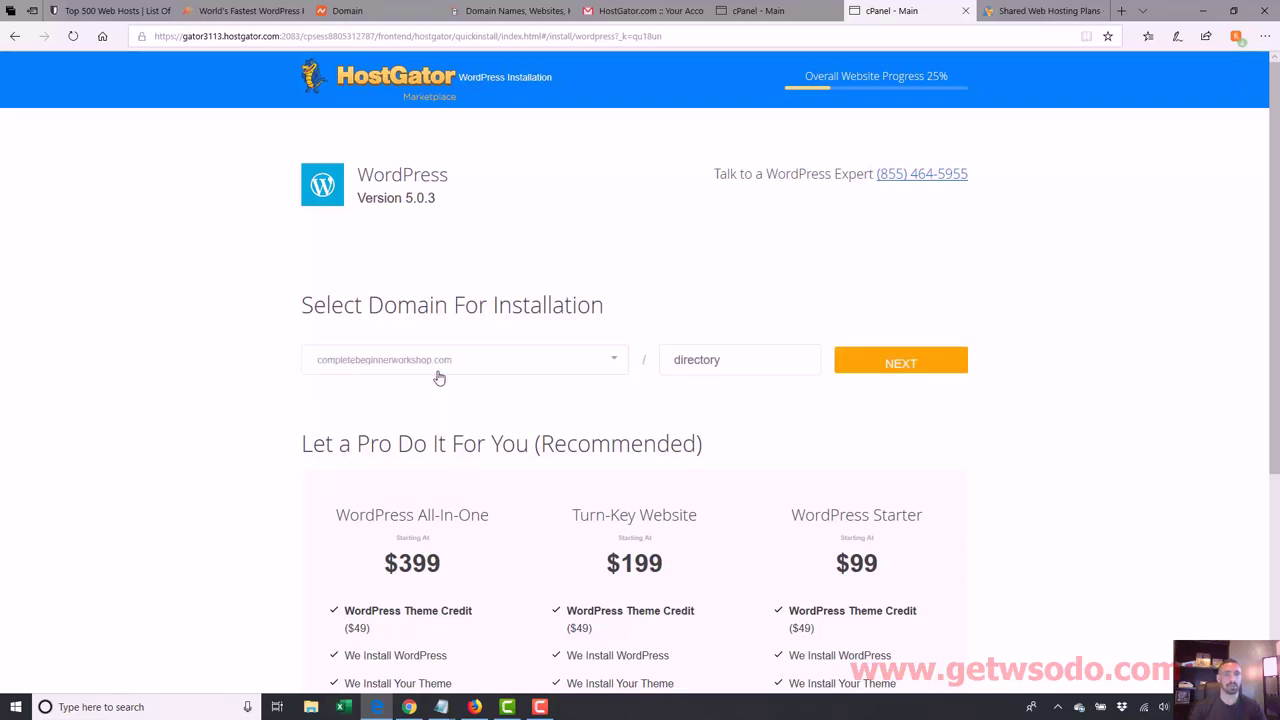
left_click(680, 351)
left_click(896, 364)
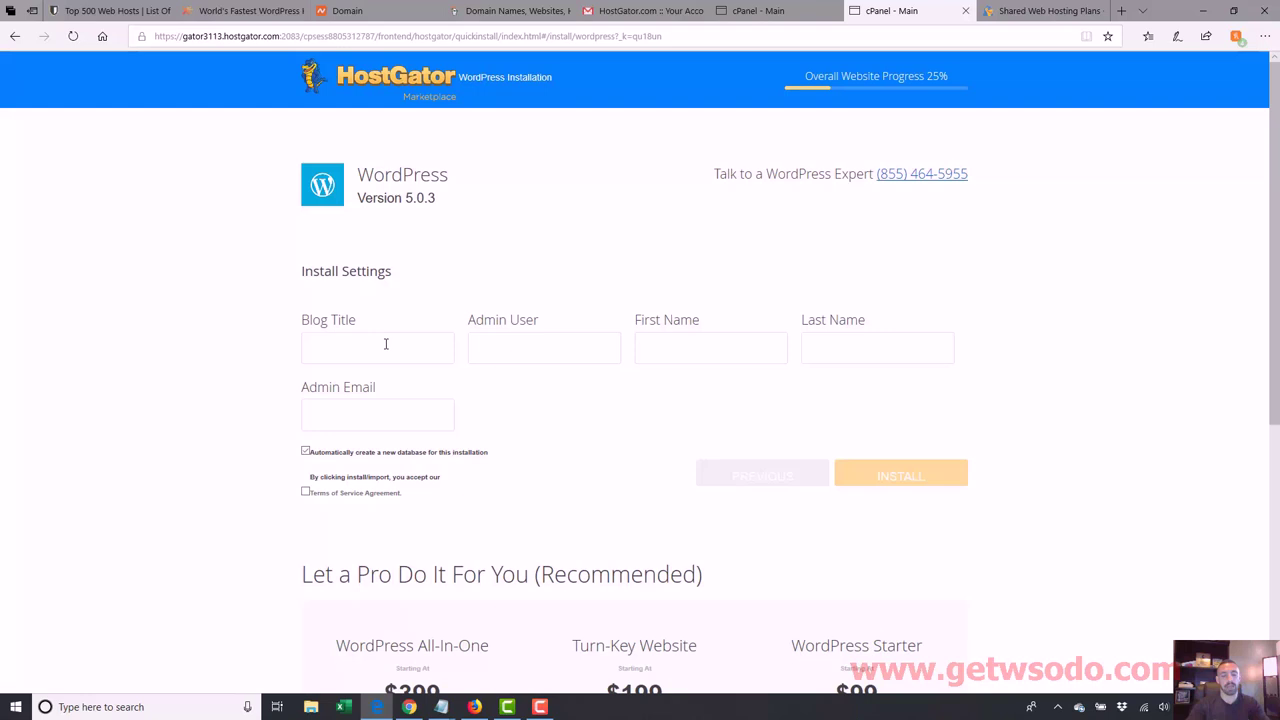
Step: Enter the blog title 'Complete Beginner Workshop', the admin username and the admin e-mail
type("Complete")
type(" Beginner Workshop")
key("Tab")
type("greg")
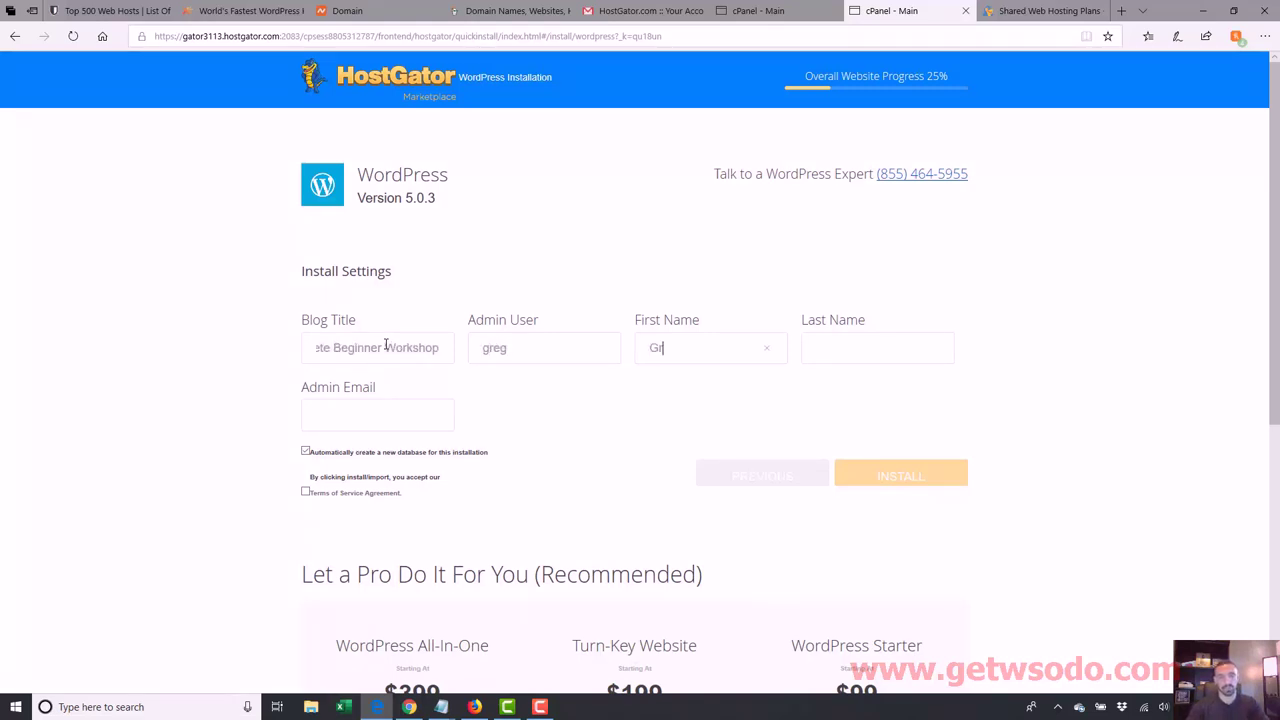
type("Morrison")
key("Tab")
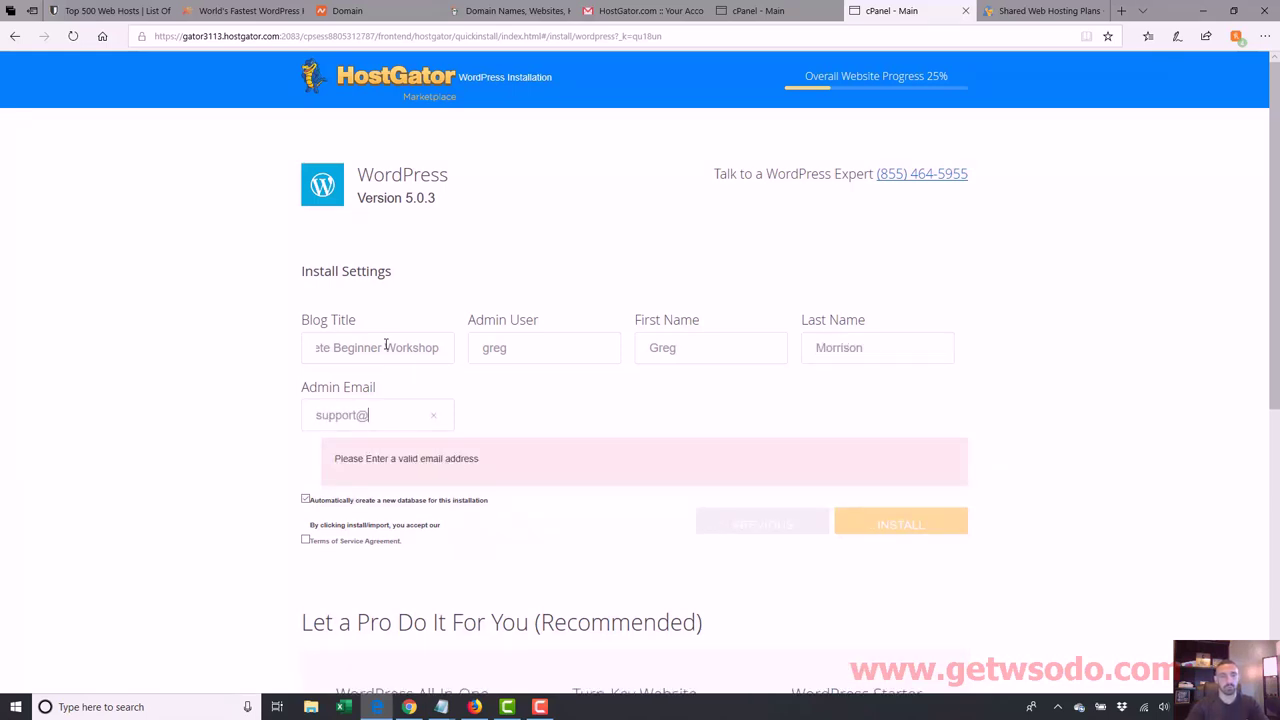
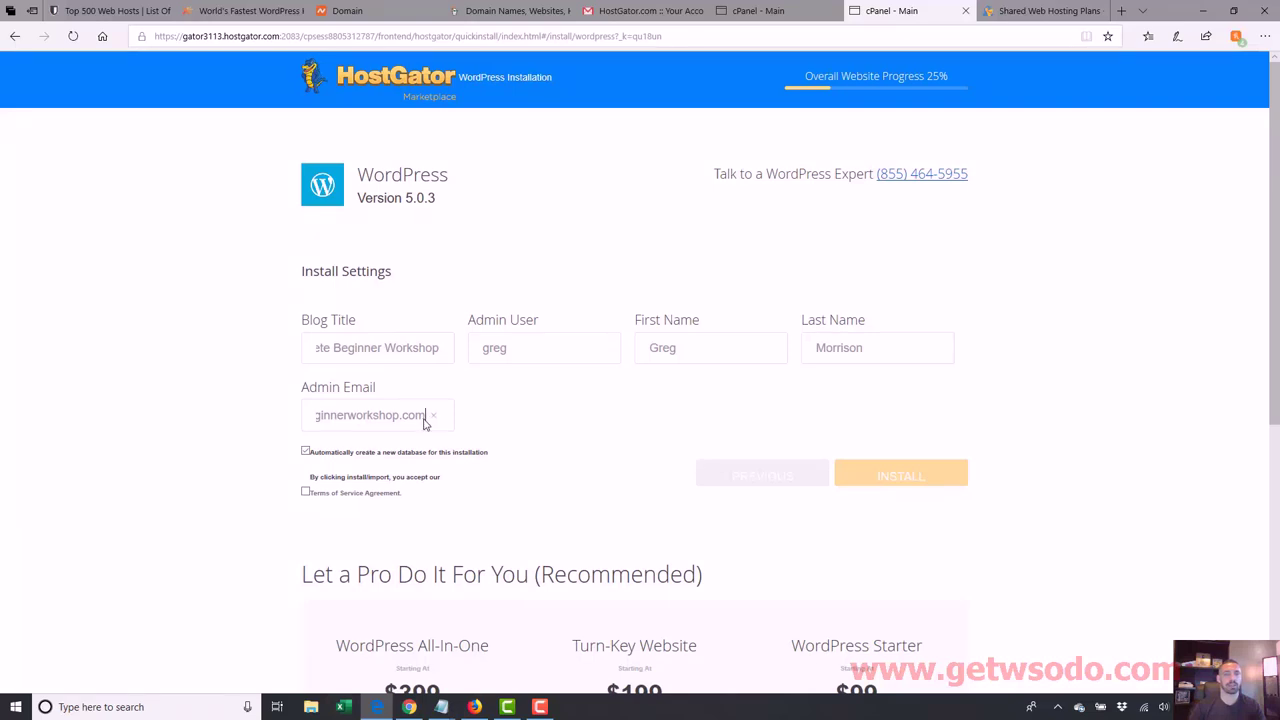
Step: Select the full admin e-mail address in its field
left_click_drag(421, 424, 350, 418)
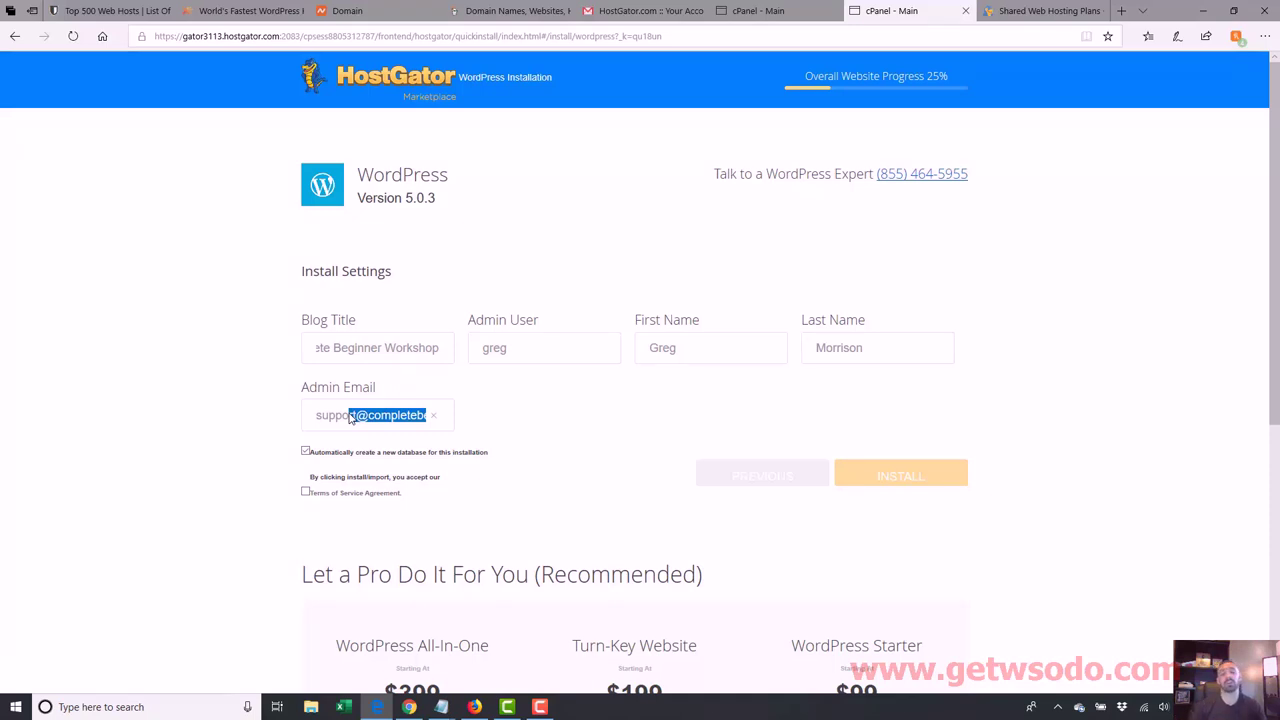
left_click(357, 418)
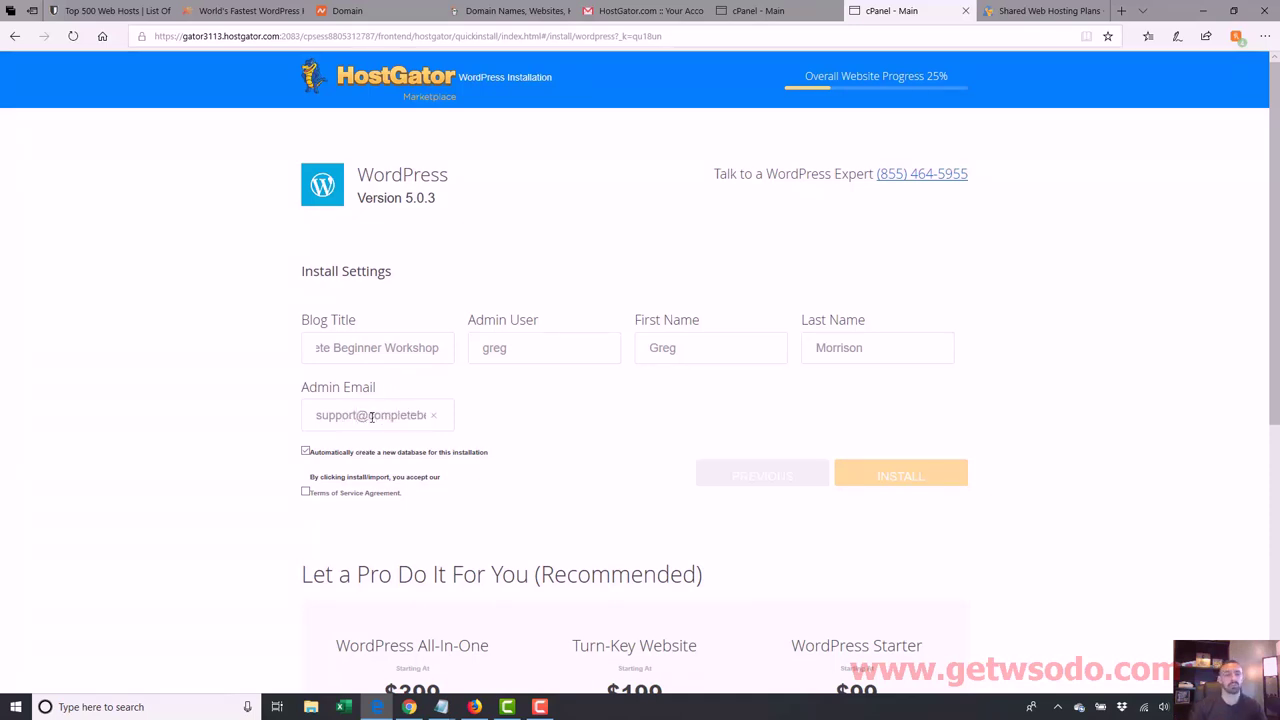
left_click_drag(371, 417, 324, 413)
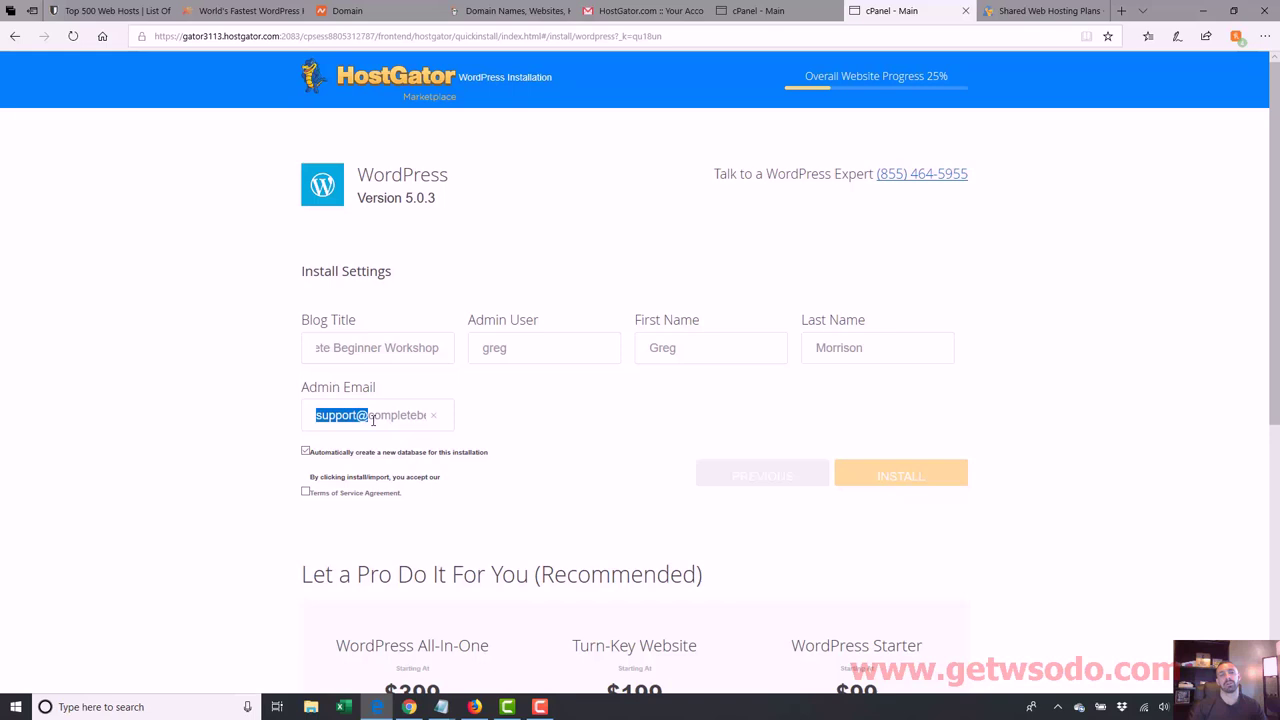
left_click(373, 420)
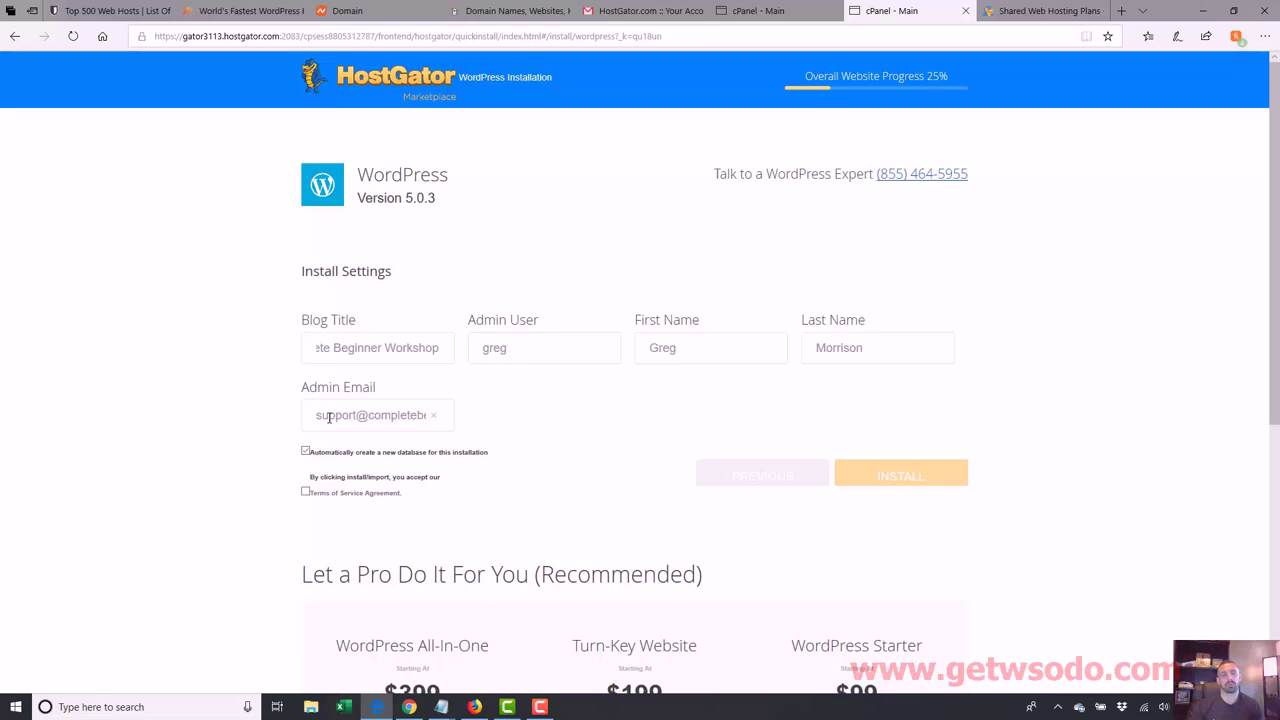
left_click_drag(318, 419, 494, 414)
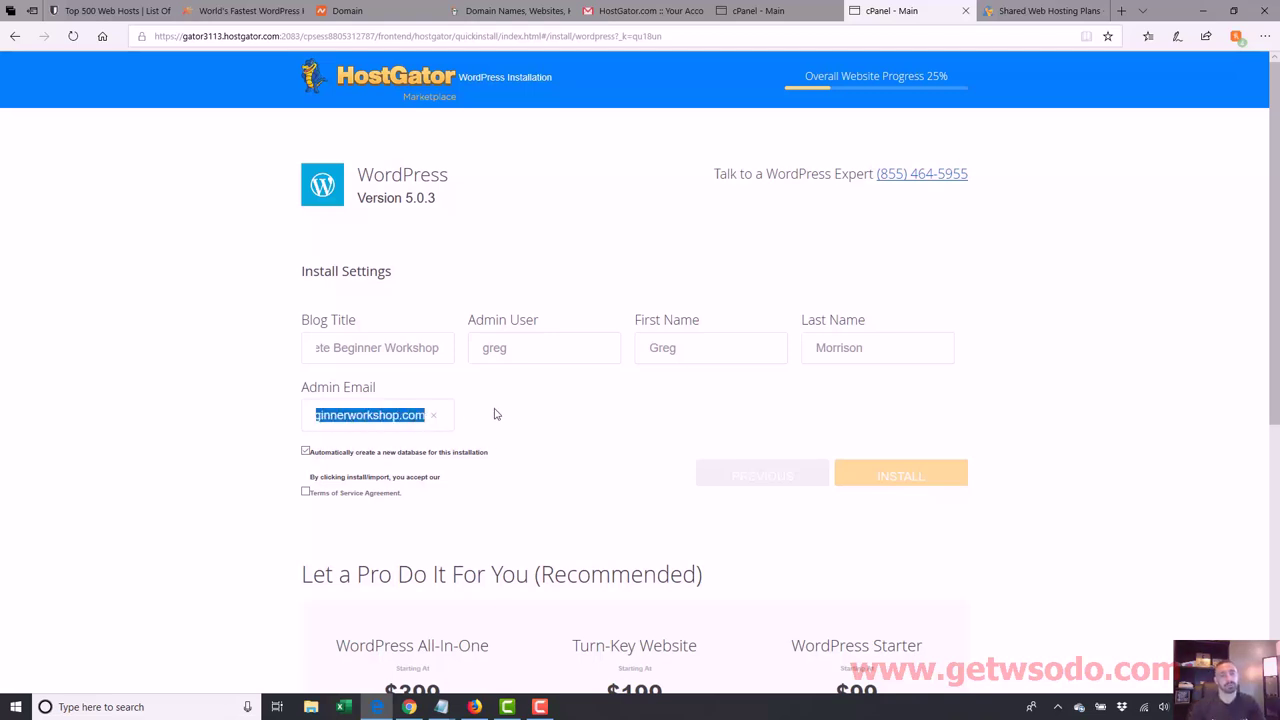
Step: Accept the Terms of Service and install WordPress with these settings
left_click(390, 425)
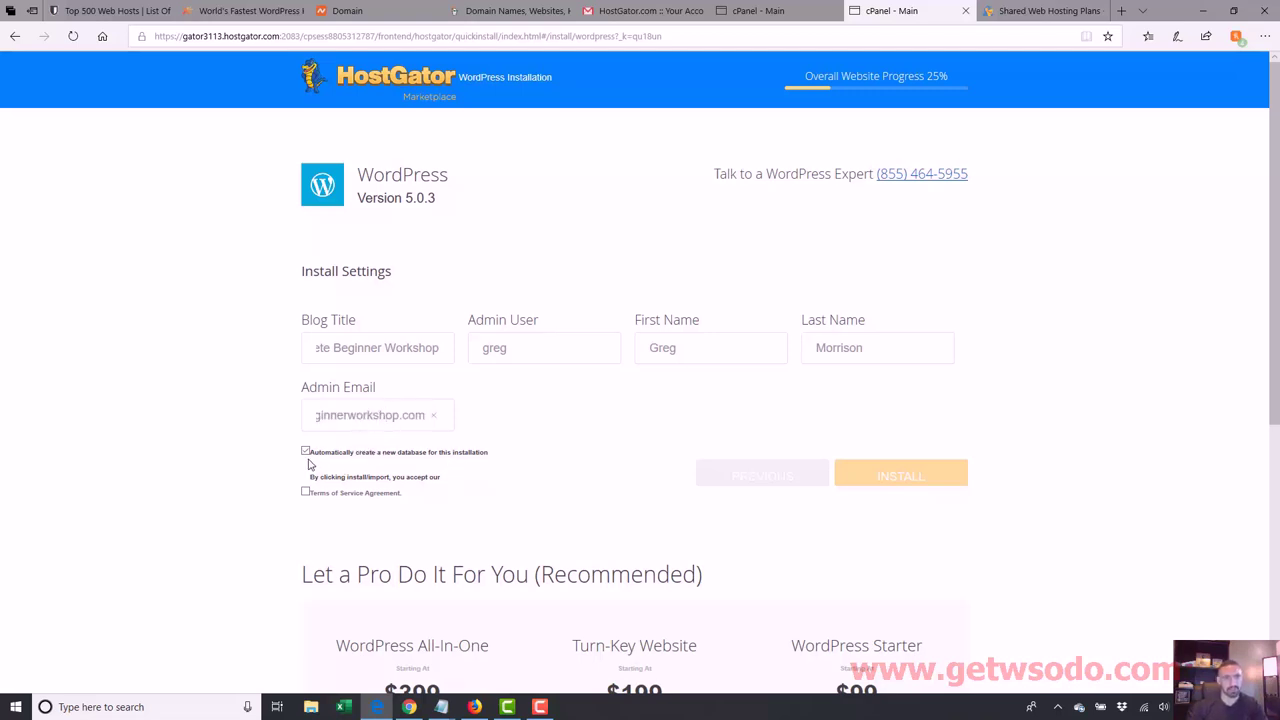
left_click(305, 492)
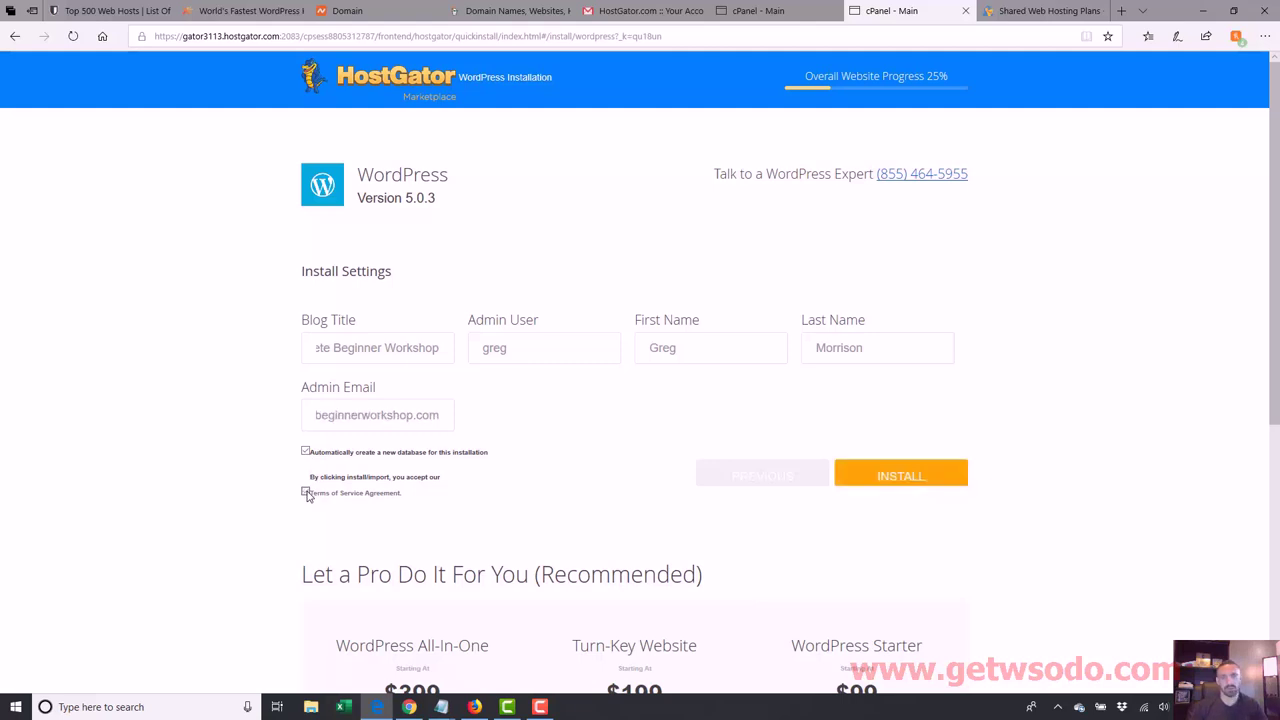
scroll(715, 483, "down", 3)
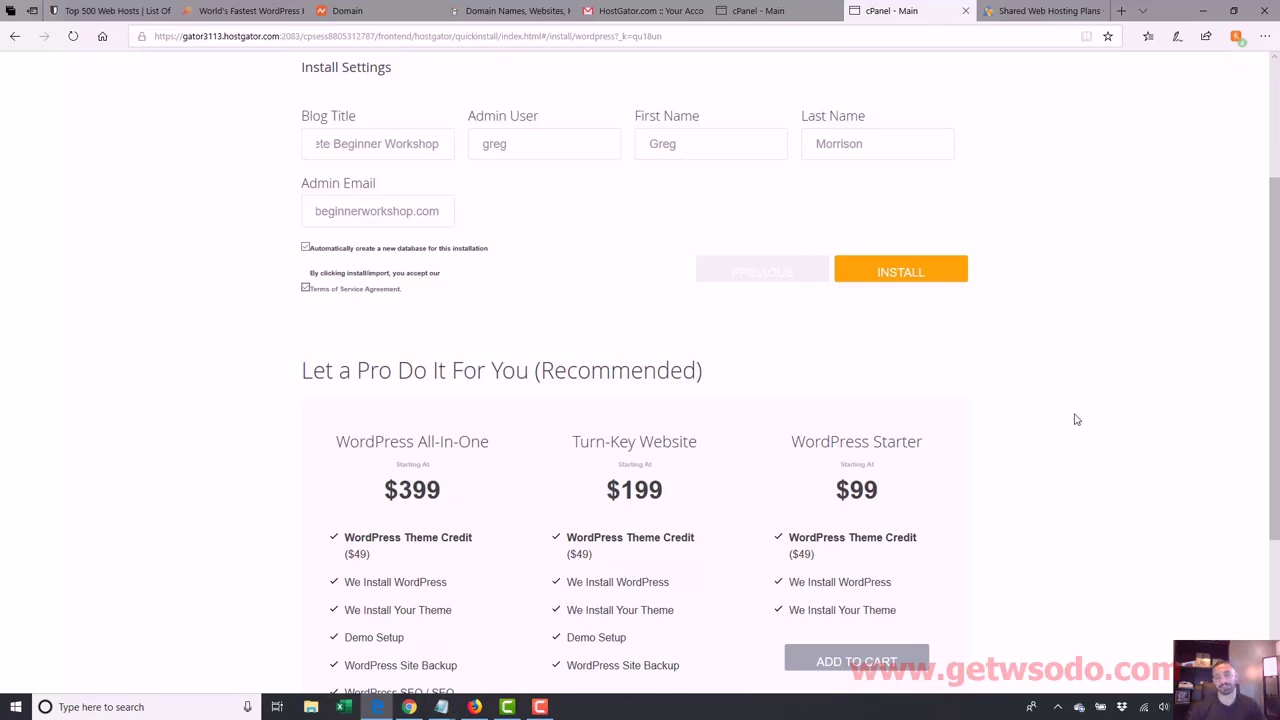
scroll(1124, 287, "up", 2)
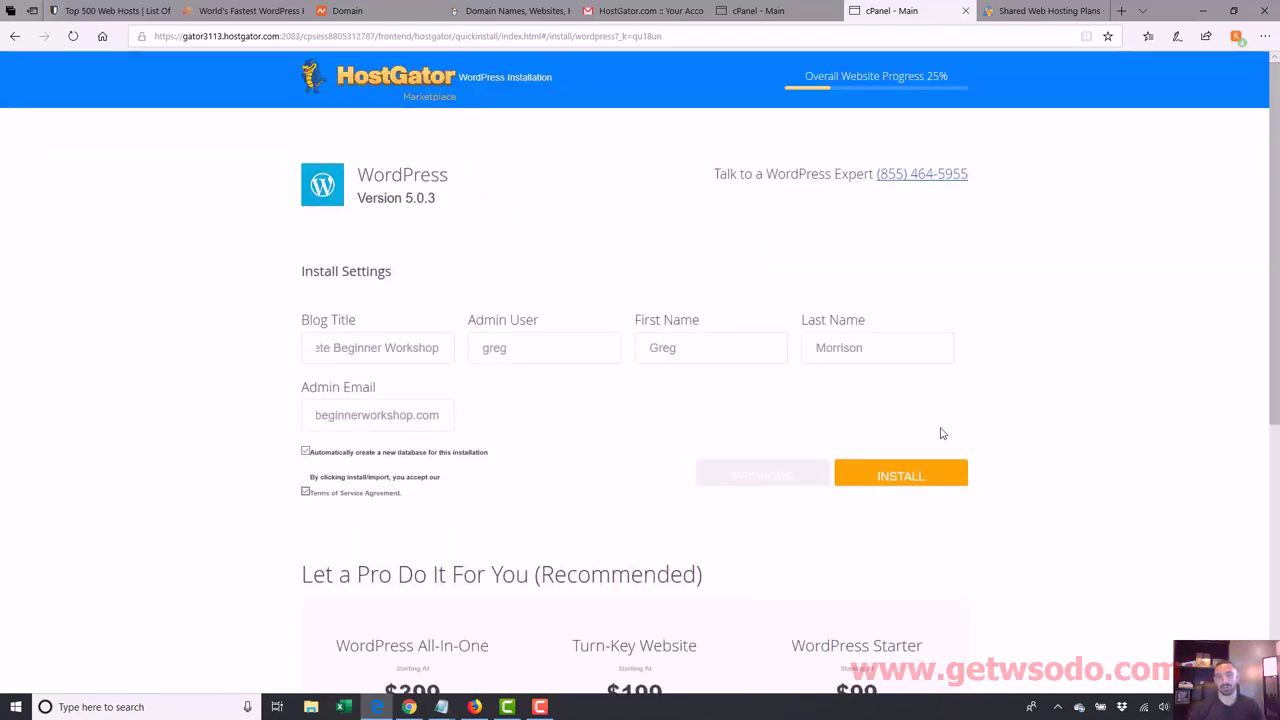
left_click(902, 478)
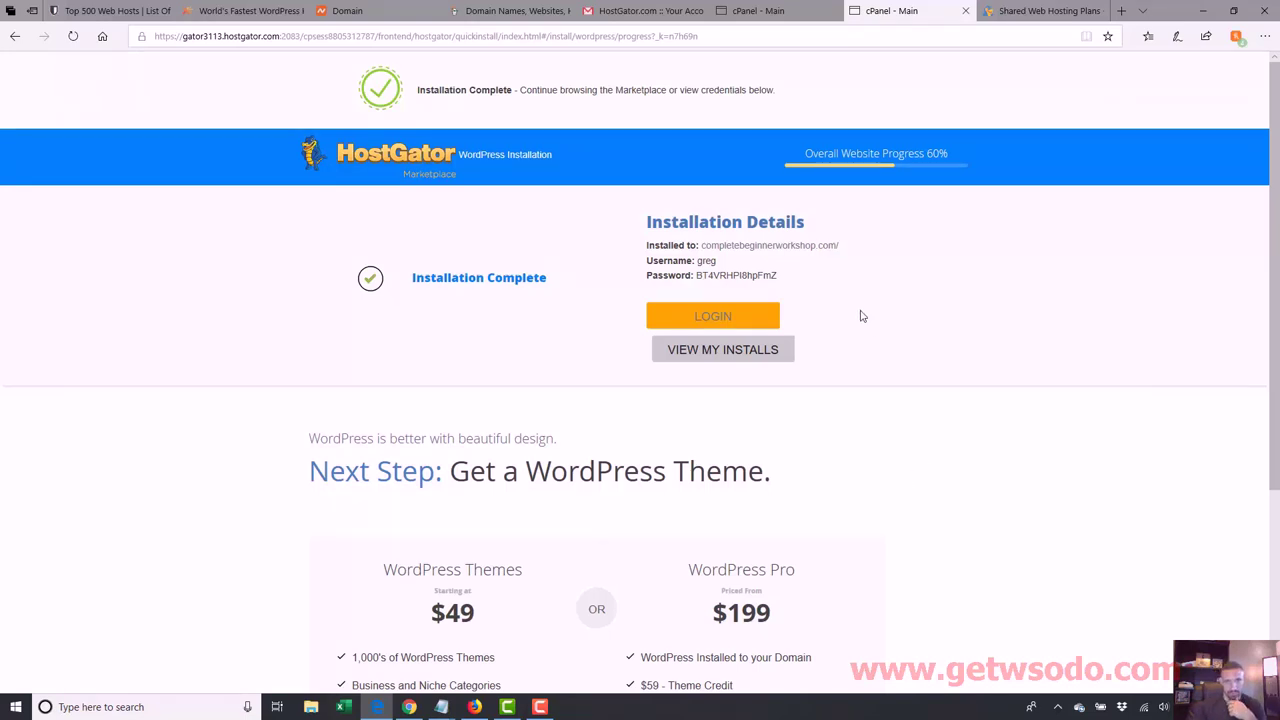
Step: Paste the new WordPress username and password into the hosting notes below the server details
left_click_drag(780, 280, 647, 259)
key("ctrl+c")
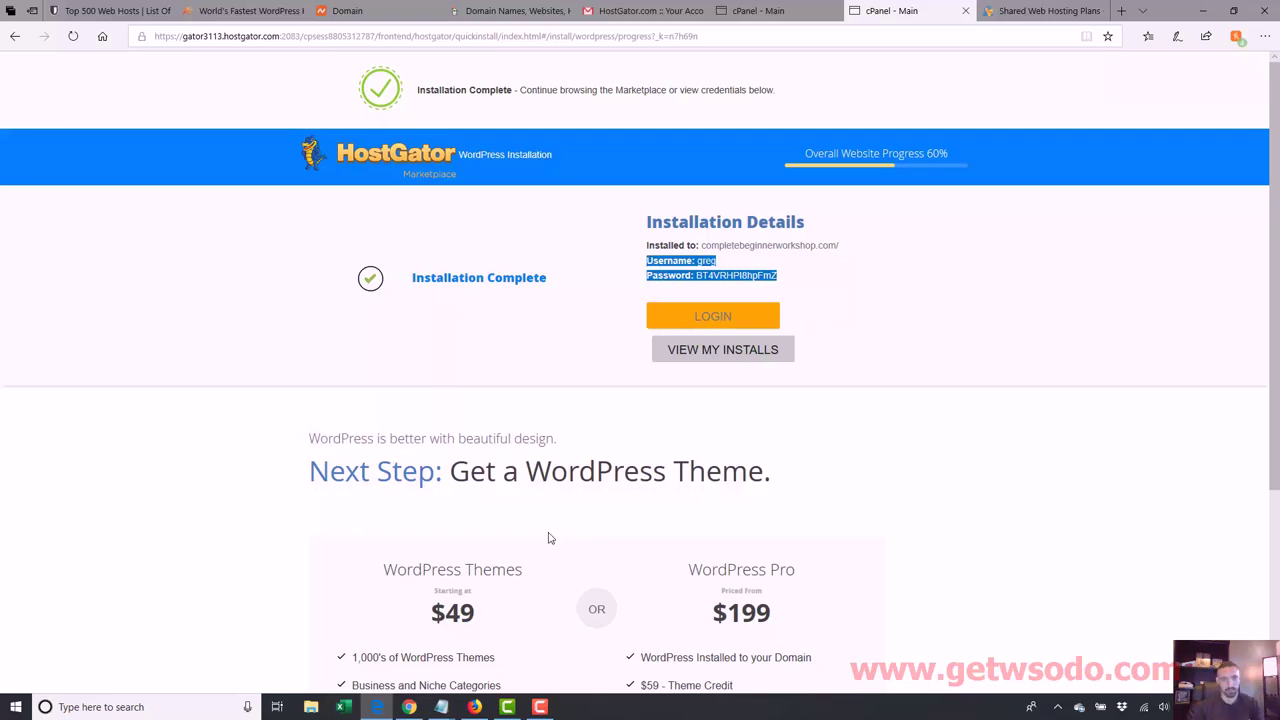
mouse_move(441, 707)
left_click(510, 648)
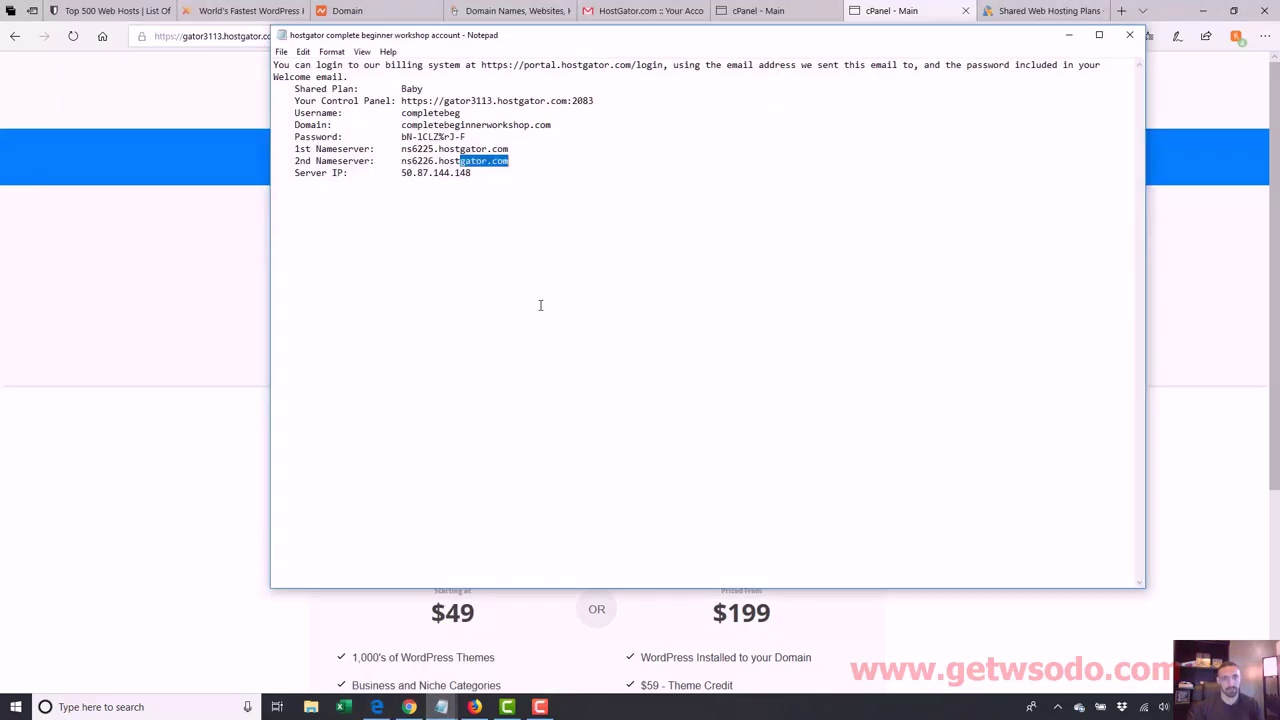
left_click(568, 183)
key("Return")
key("Return")
key("ctrl+v")
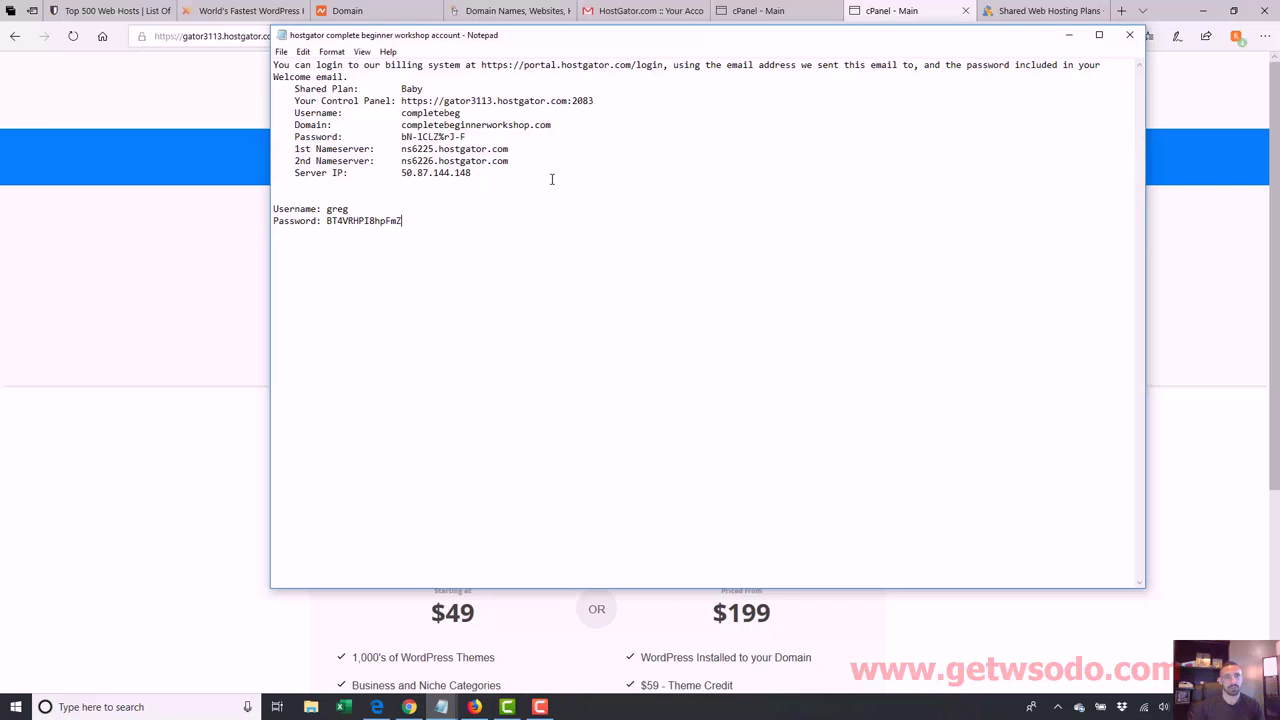
Step: Save the updated account notes and go back to the Installation Complete page
left_click_drag(419, 228, 329, 225)
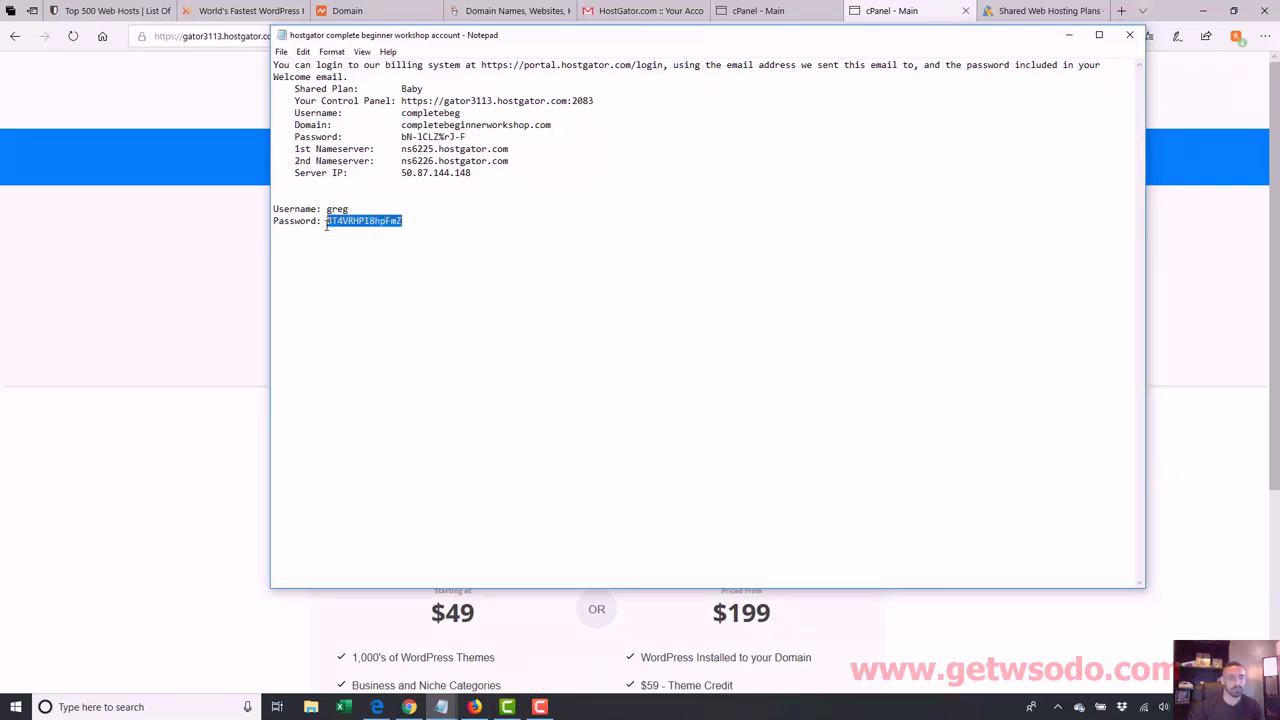
left_click(281, 51)
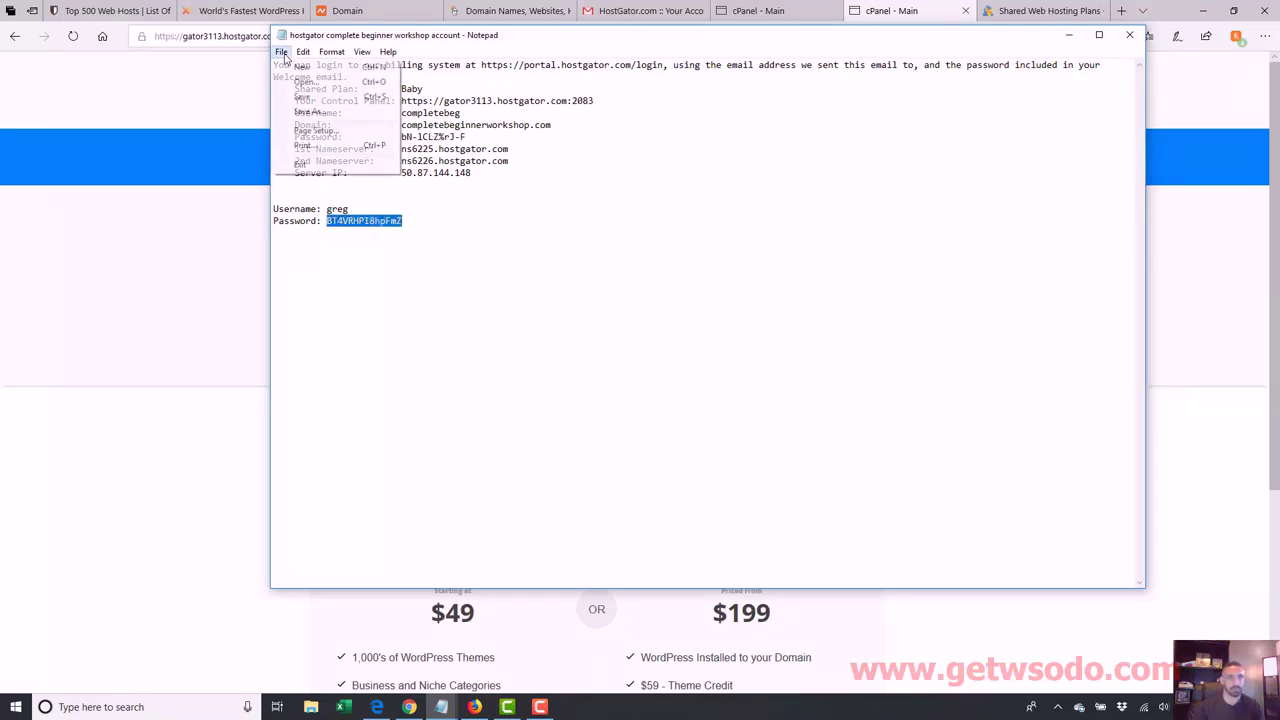
left_click(293, 99)
left_click(366, 222)
left_click(214, 337)
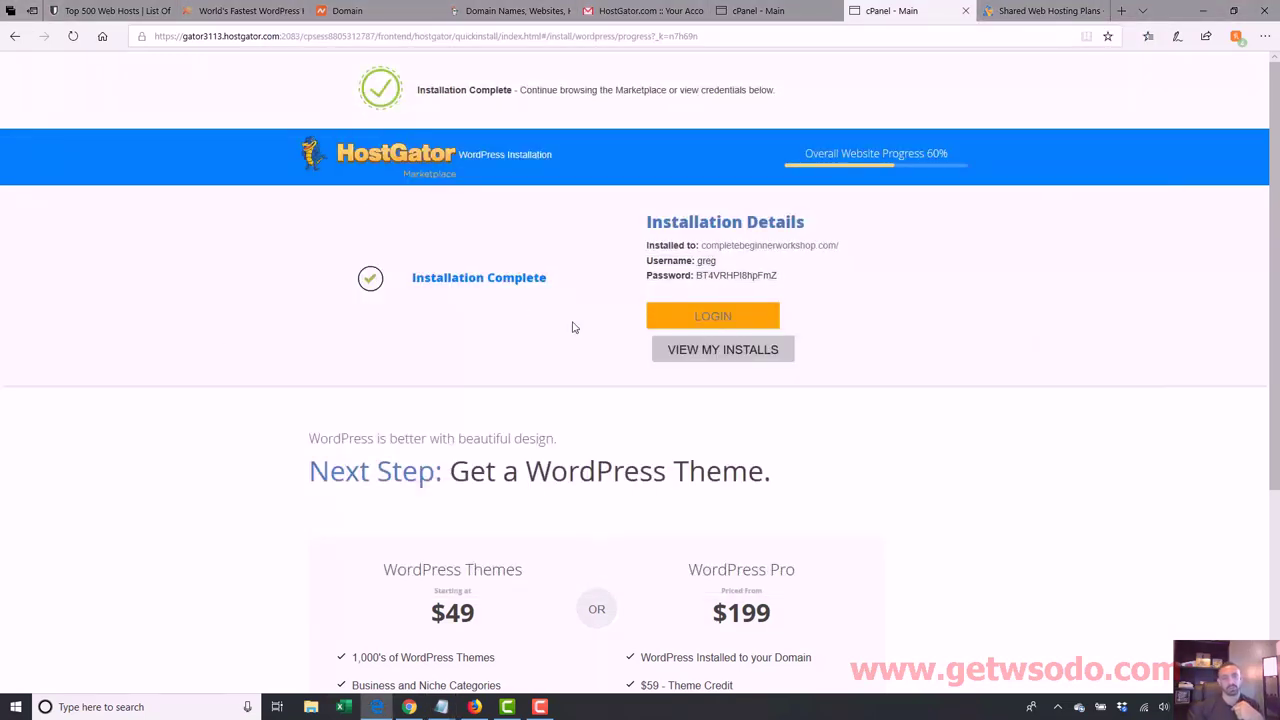
Step: Visit completebeginnerworkshop.com from the Installation Details link to see the Coming Soon page
left_click(686, 318)
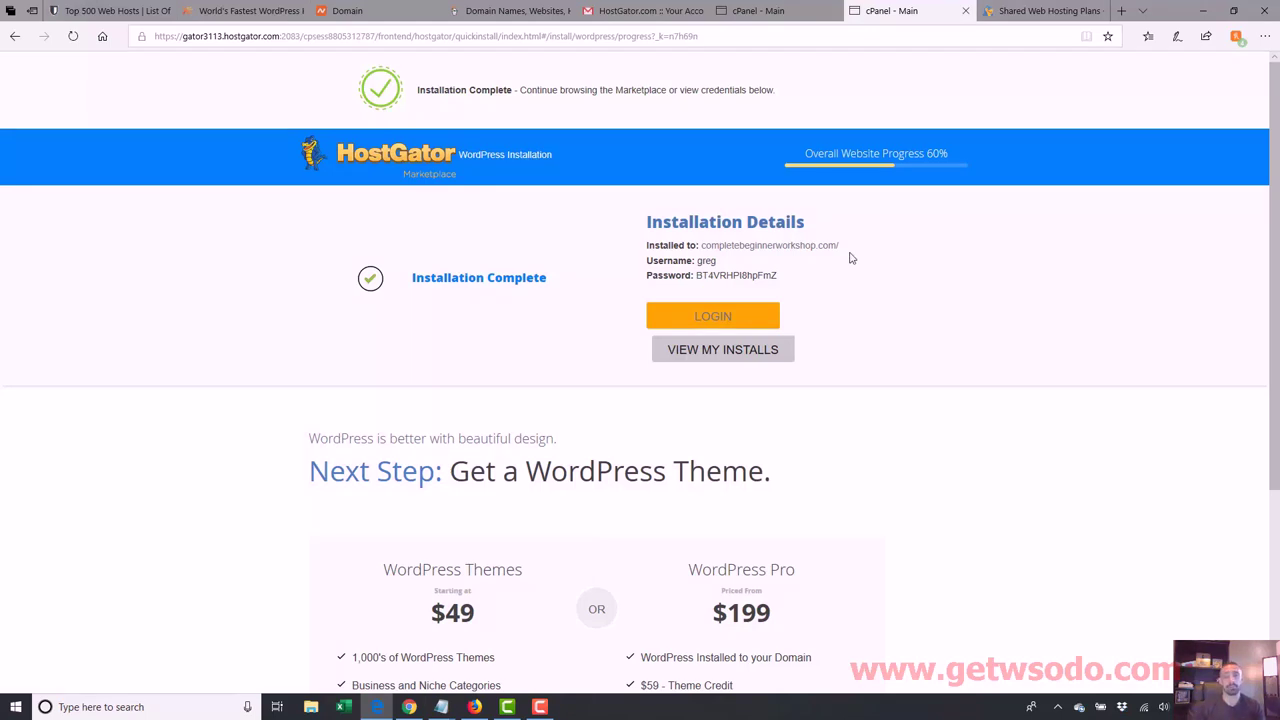
left_click(810, 248)
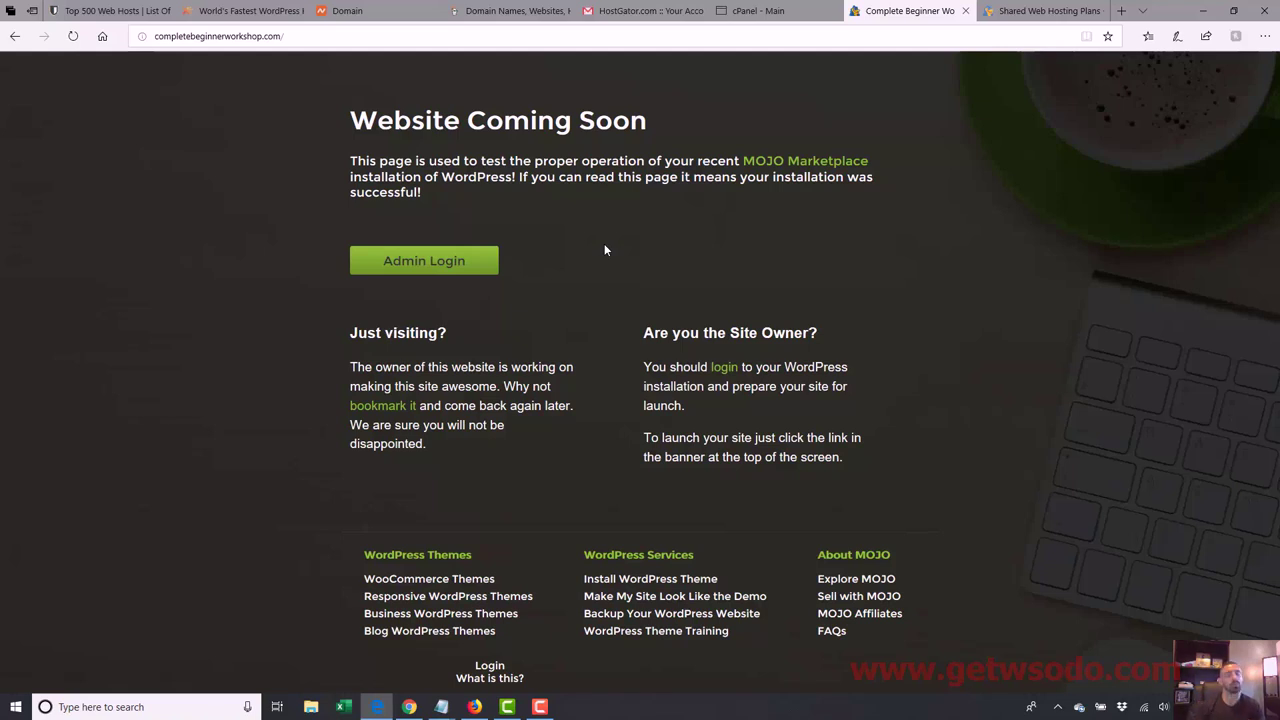
Step: Append wp-admin to the site address to load the WordPress login page
left_click(281, 36)
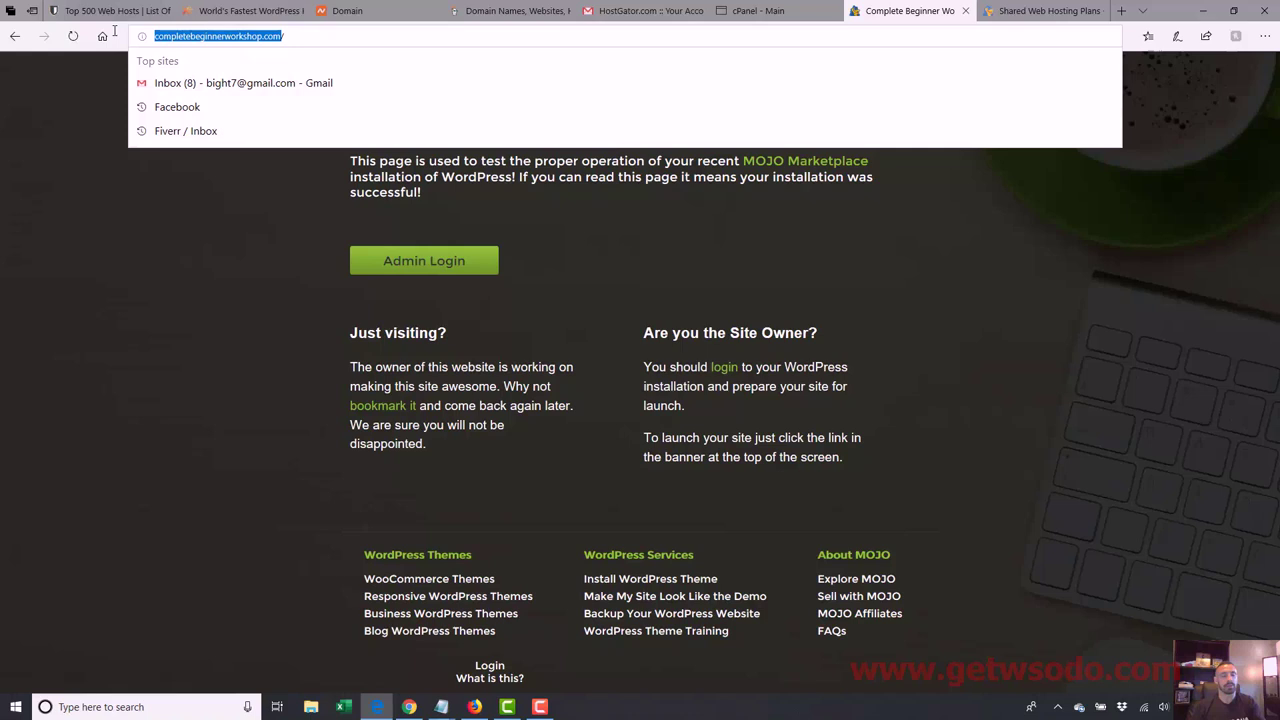
key("End")
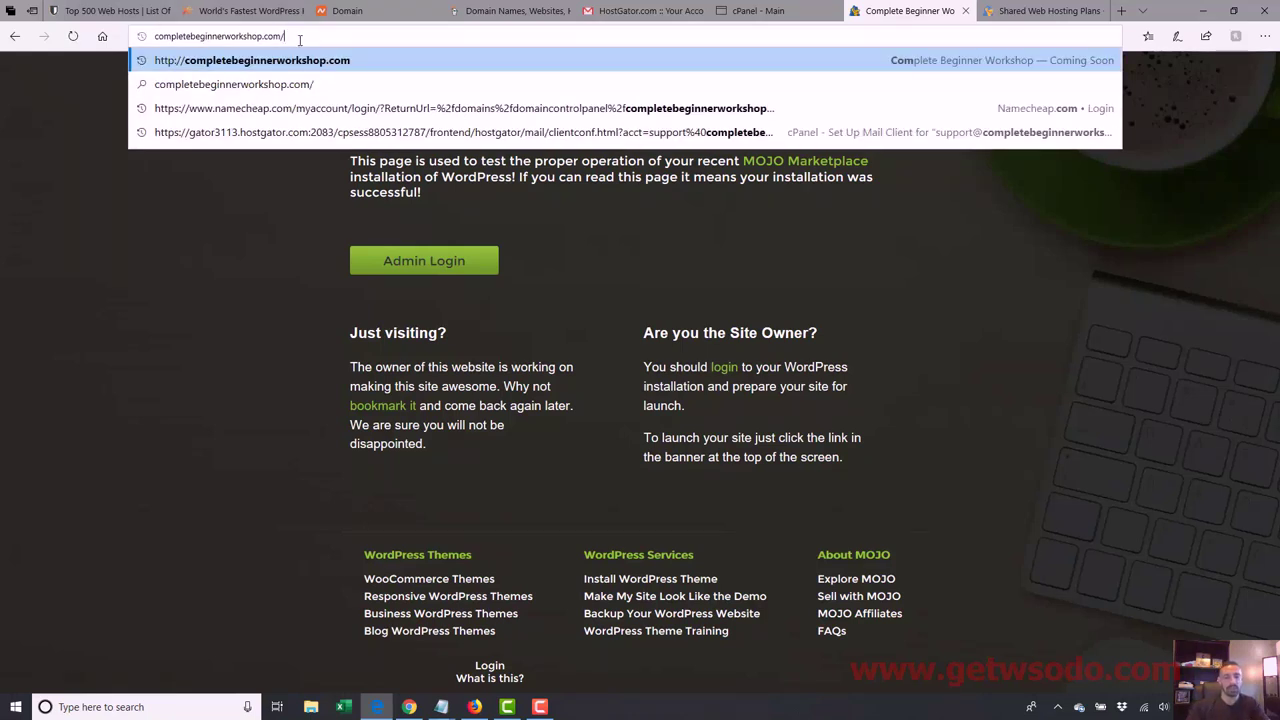
type("wp-")
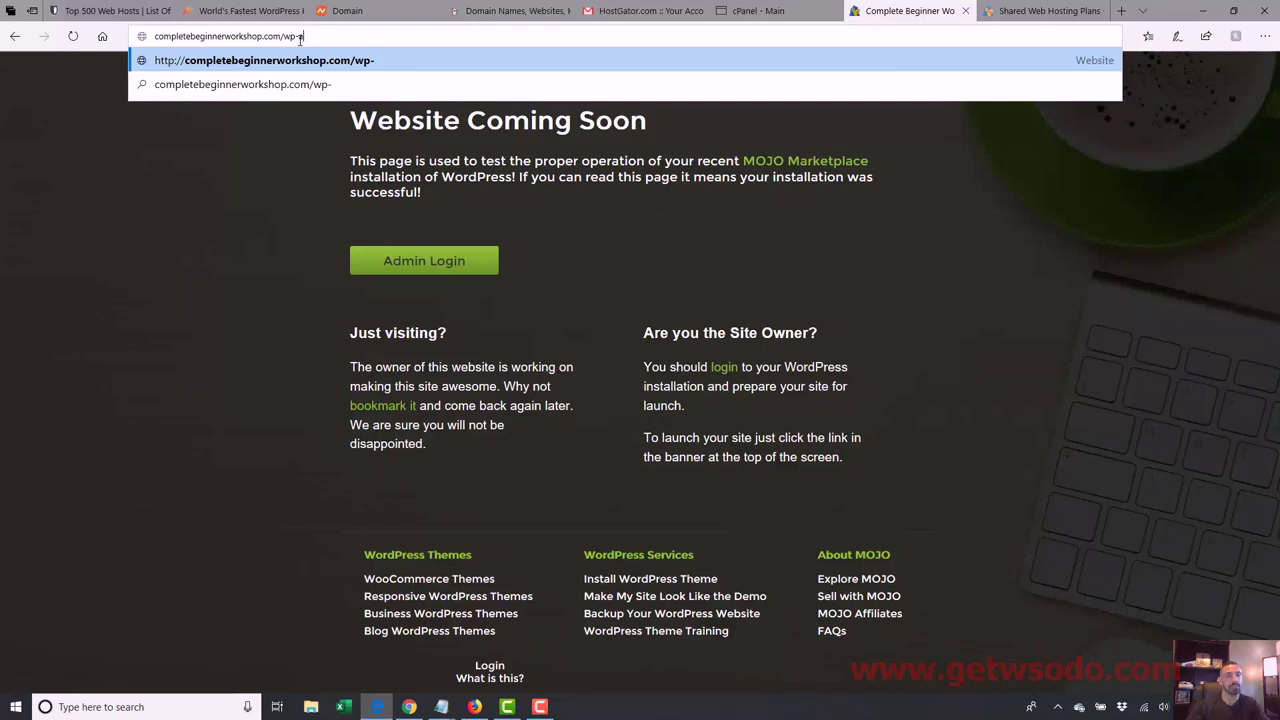
type("admin")
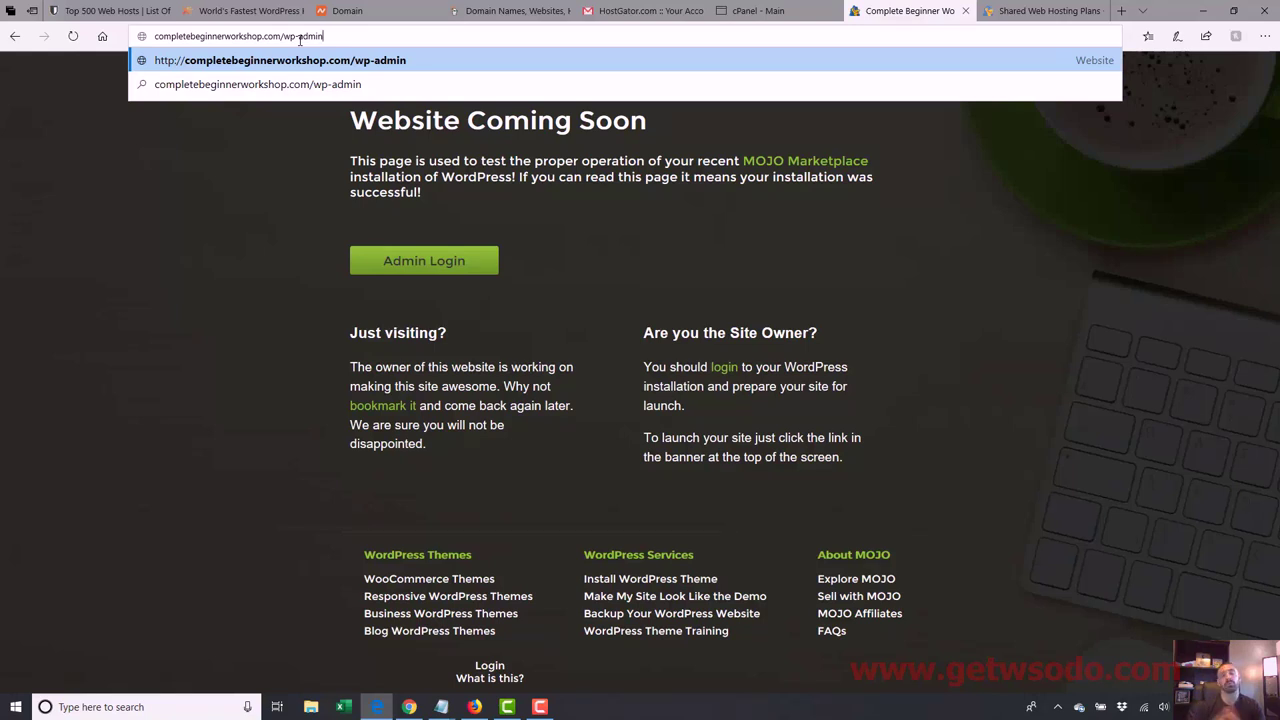
key("Return")
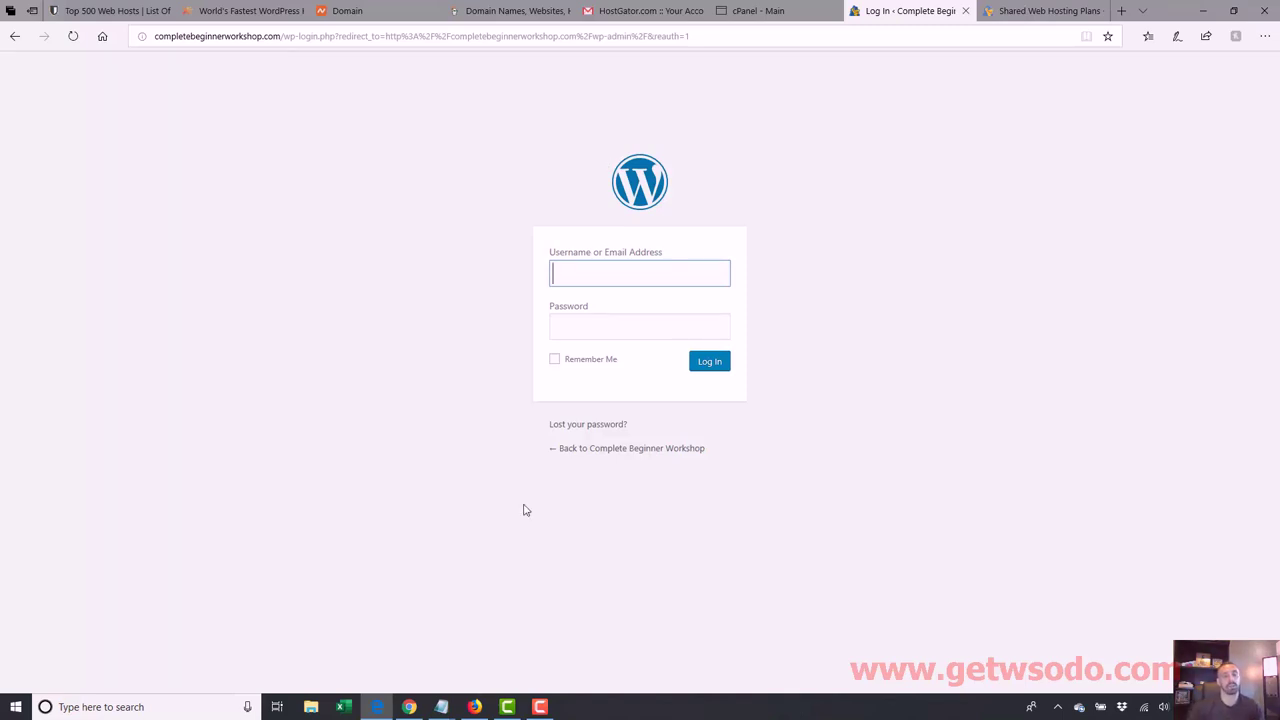
Step: Log in with the admin username and the password copied from the account notes
mouse_move(441, 706)
left_click(494, 646)
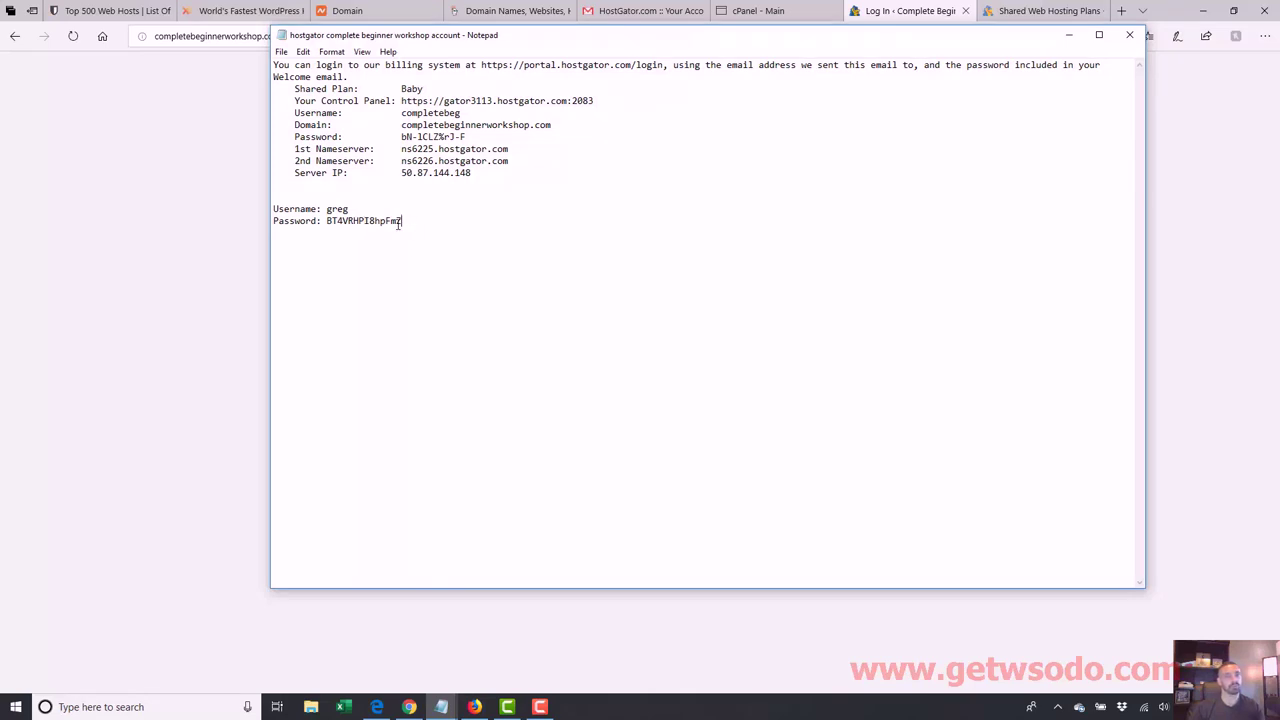
left_click_drag(402, 221, 325, 221)
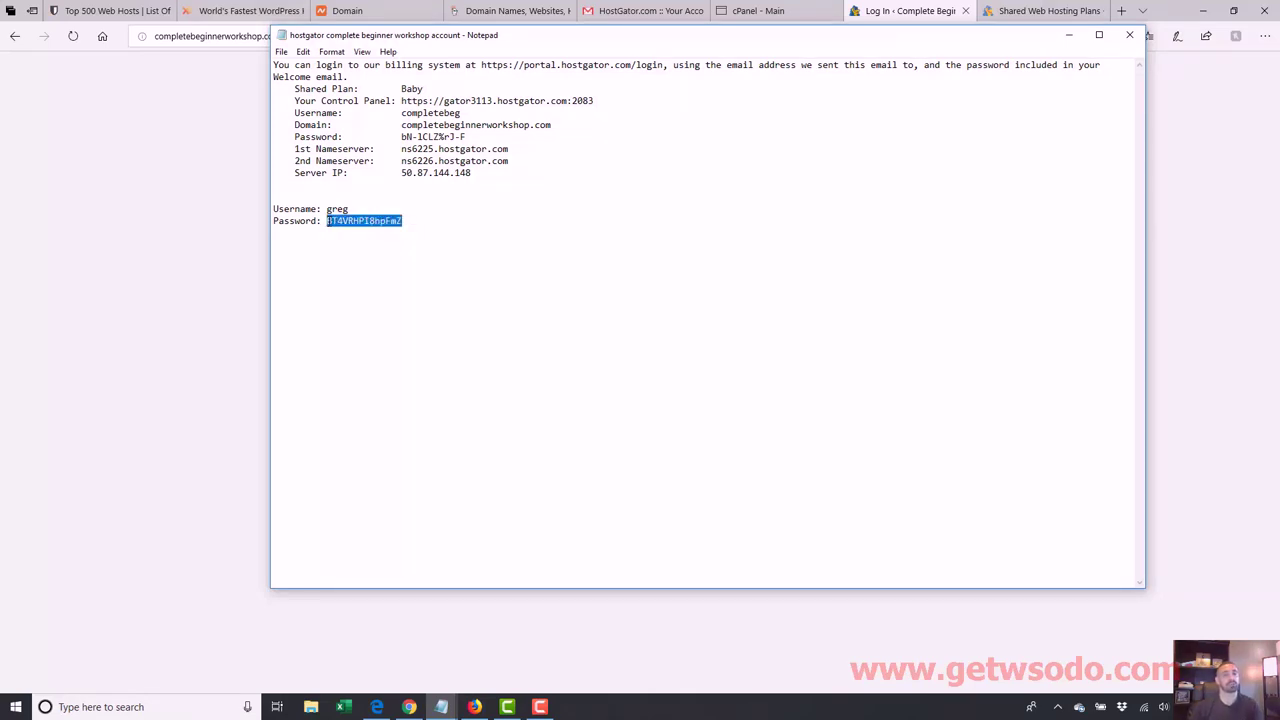
left_click(171, 271)
left_click(683, 276)
type("g")
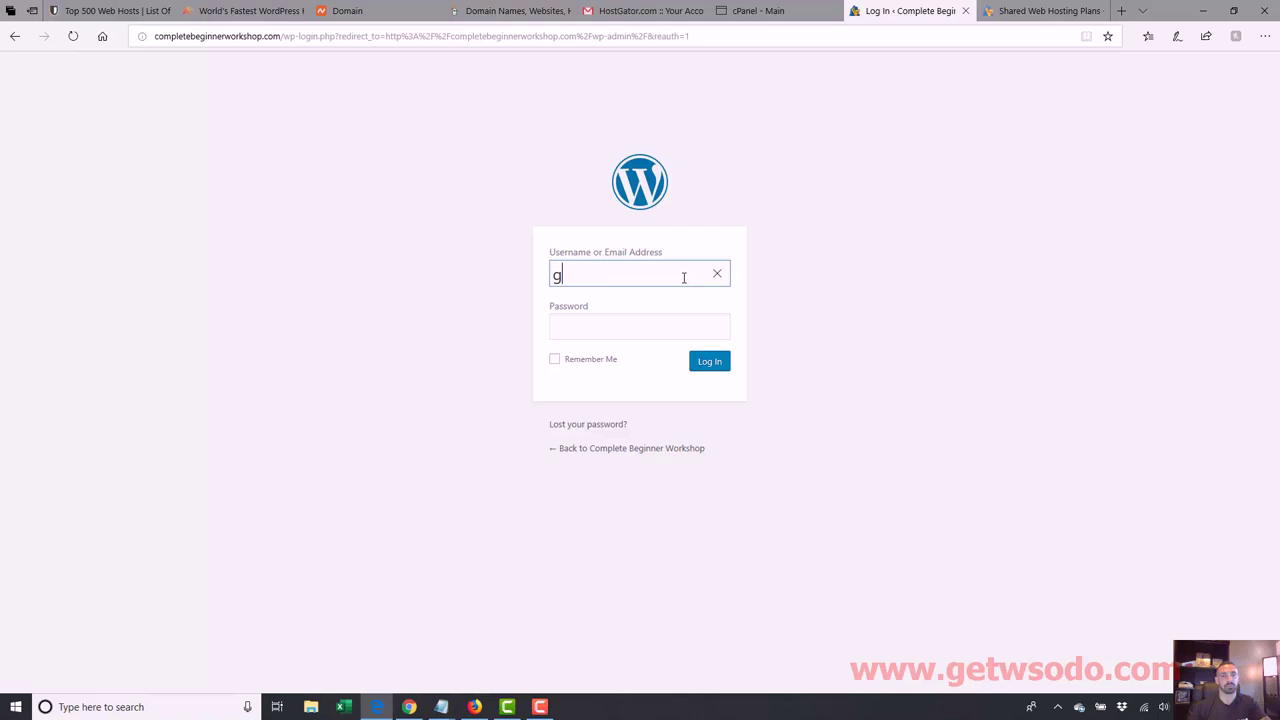
type("reg")
key("Tab")
key("ctrl+v")
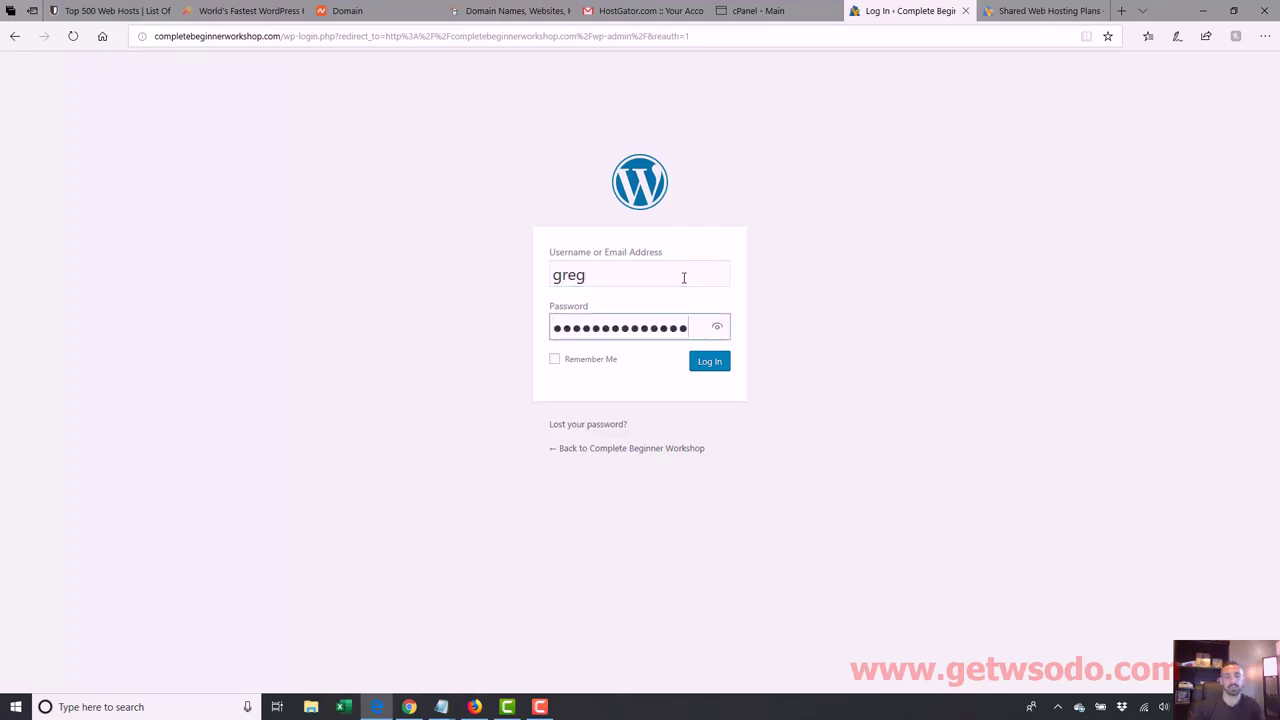
key("Return")
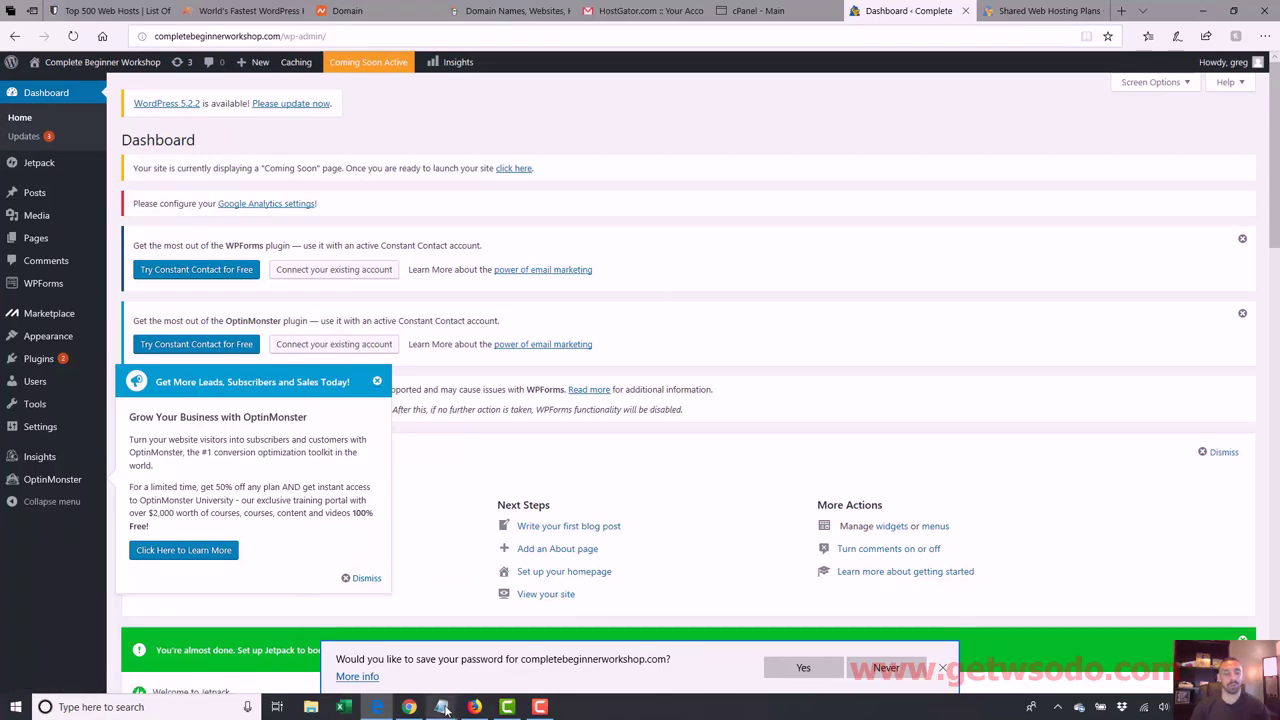
Step: Let the WordPress Dashboard finish loading after login
mouse_move(446, 710)
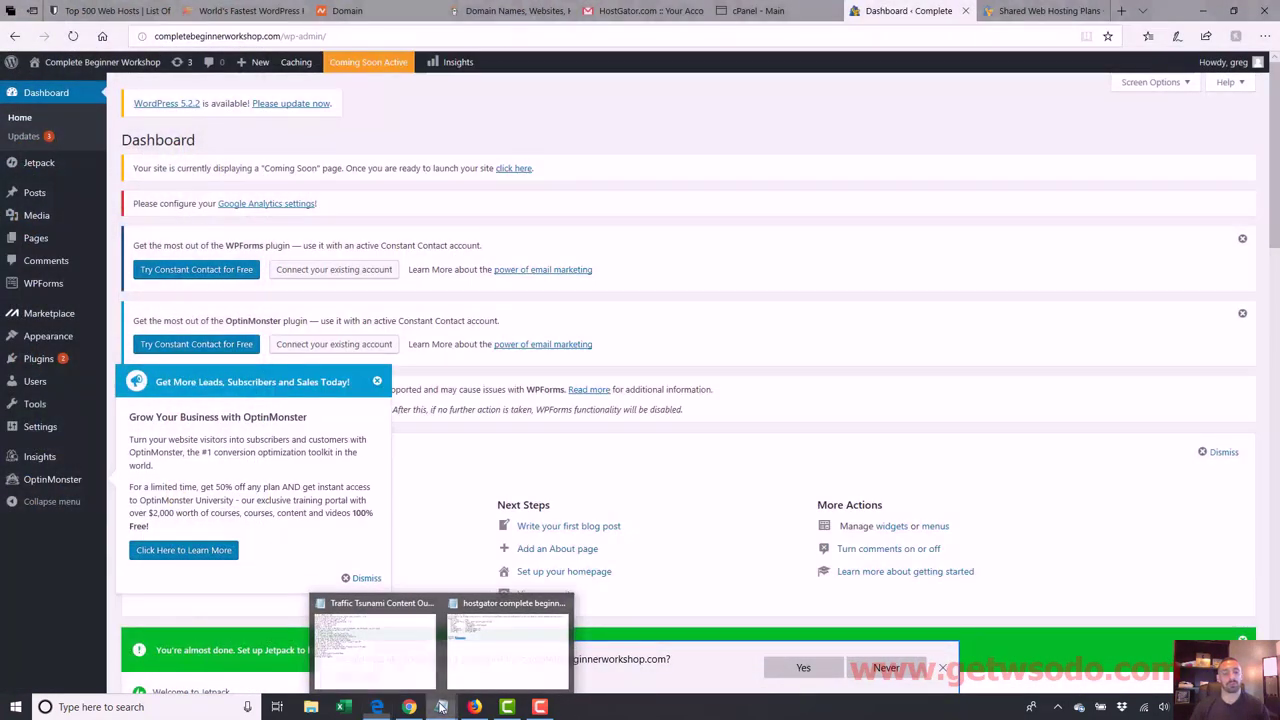
Step: Create a new Notepad note with <html>, <head> and <body> lines, then minimize it
right_click(441, 707)
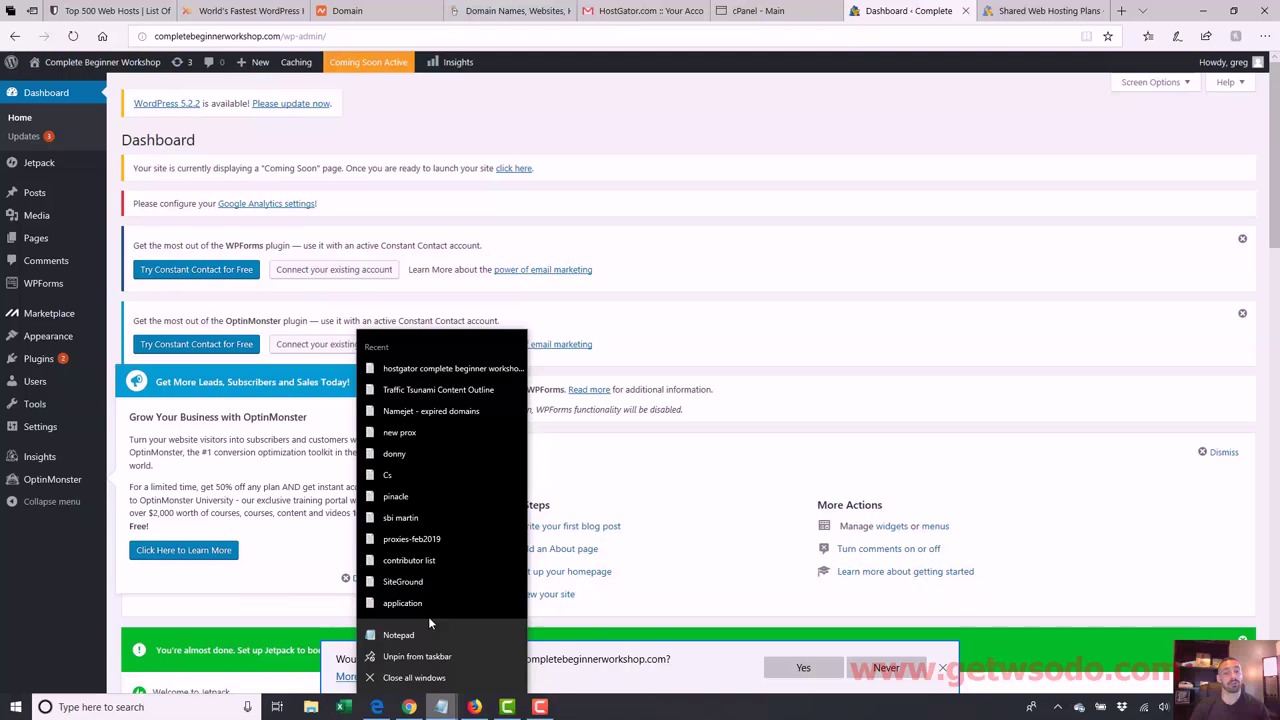
left_click(428, 633)
type("<")
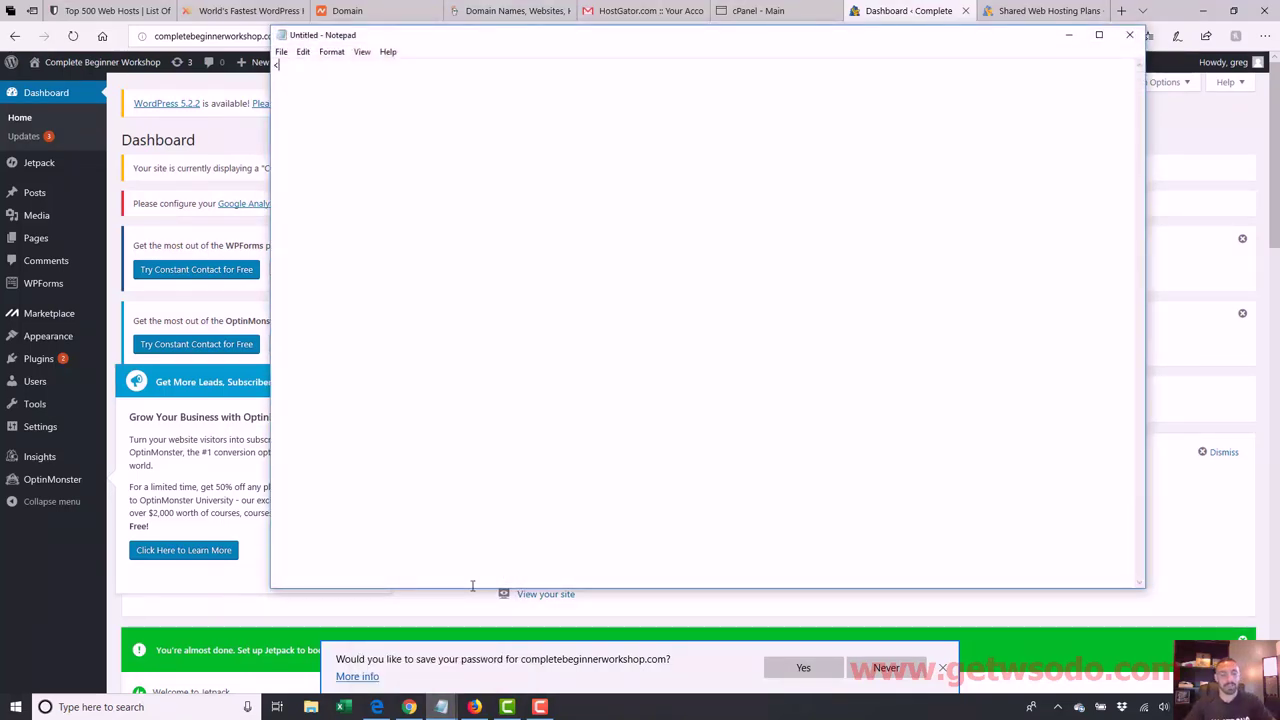
type("html> <")
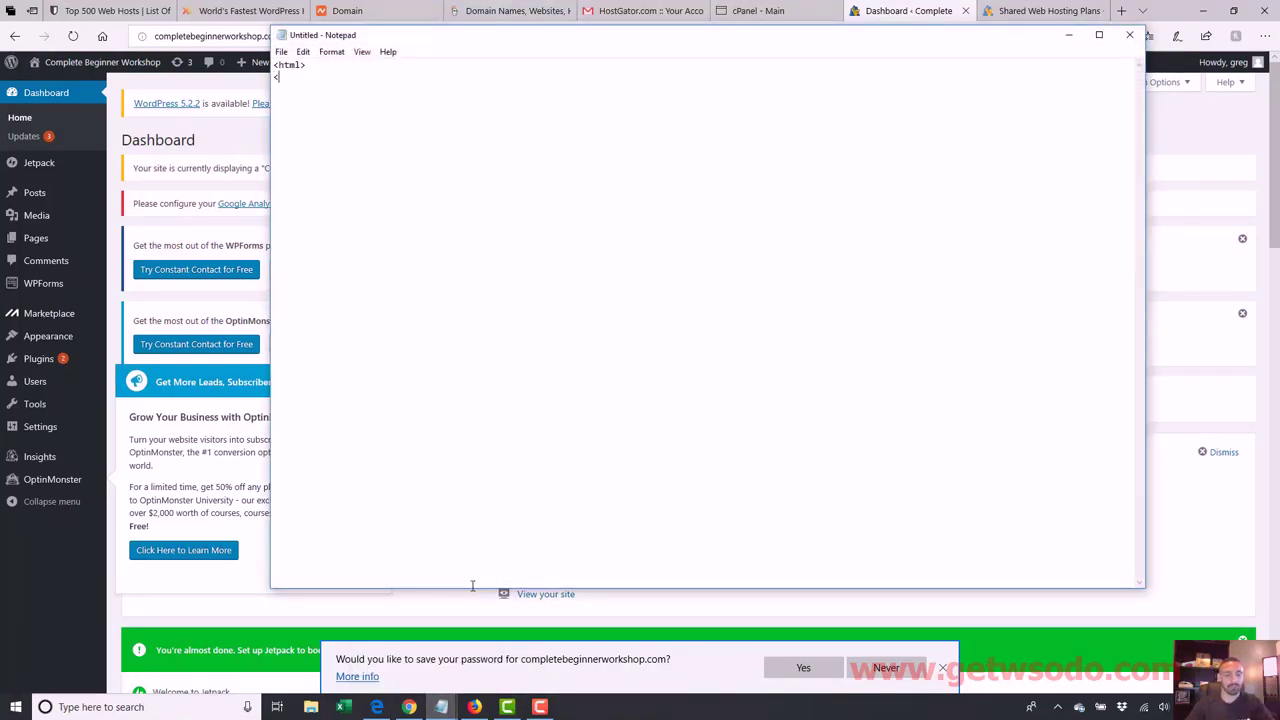
type("head> <body>")
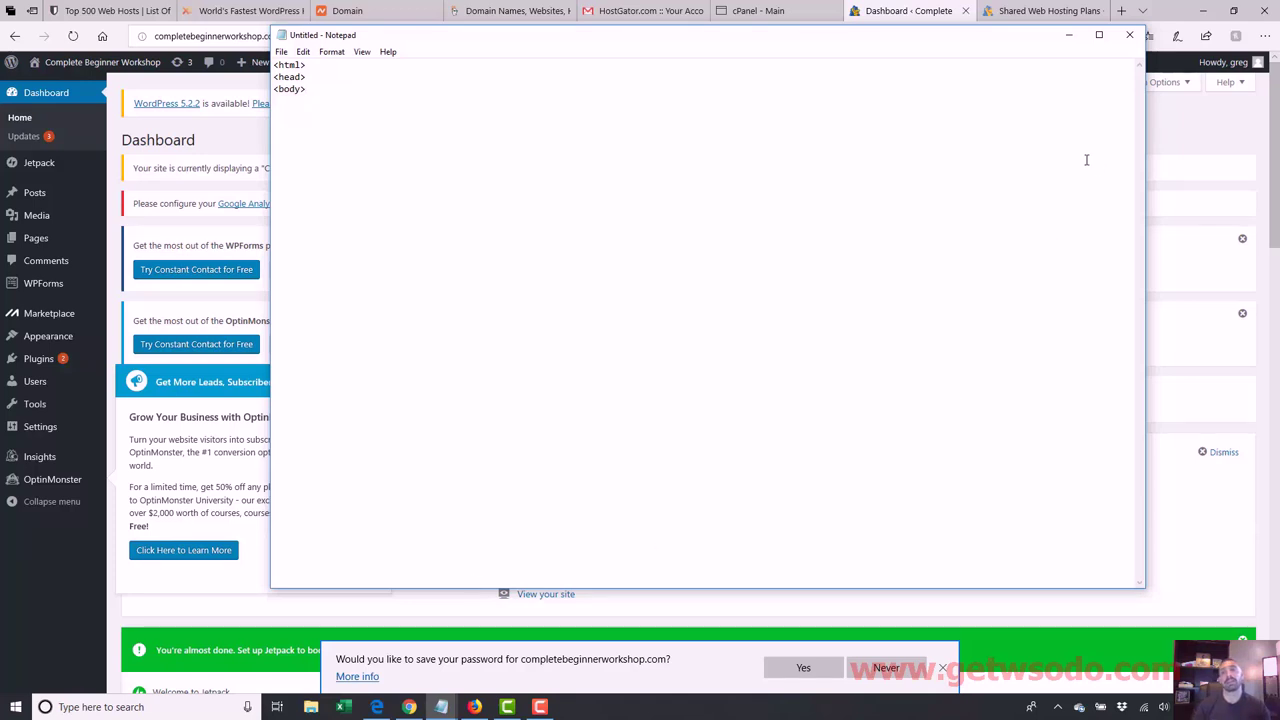
left_click(1068, 35)
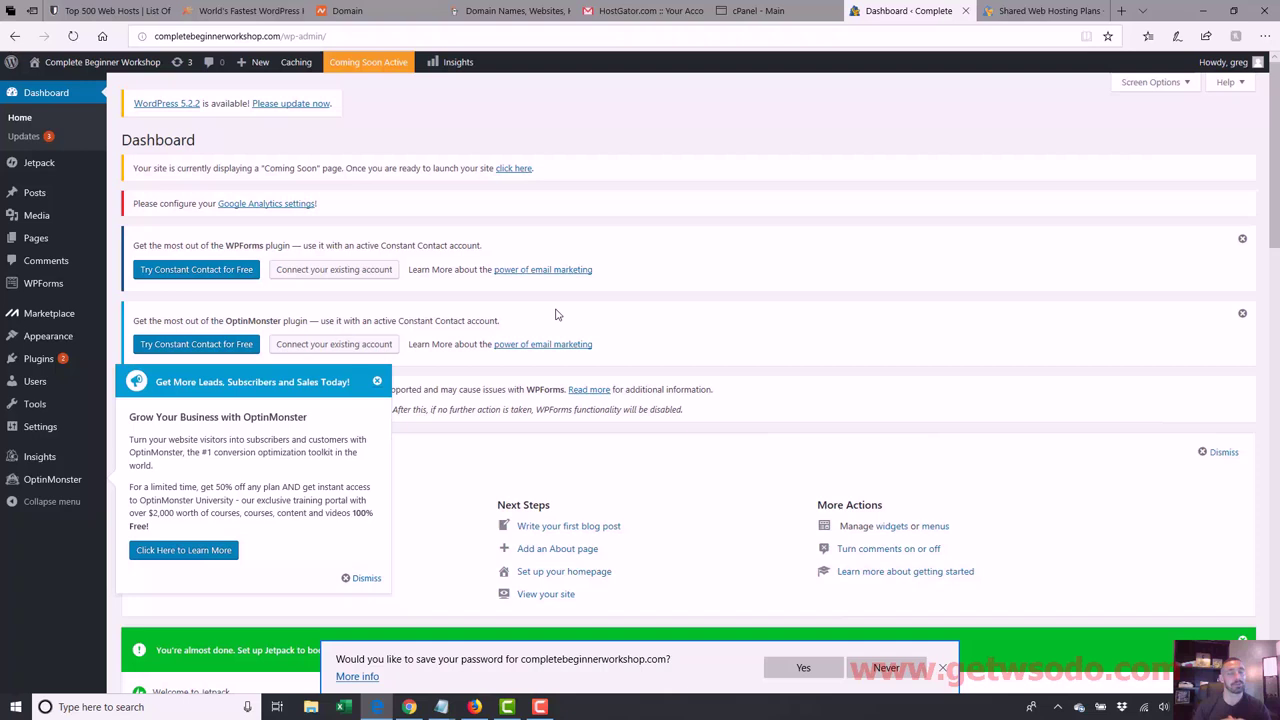
Step: Dismiss the OptinMonster popup on the completebeginnerworkshop.com Dashboard
left_click(364, 579)
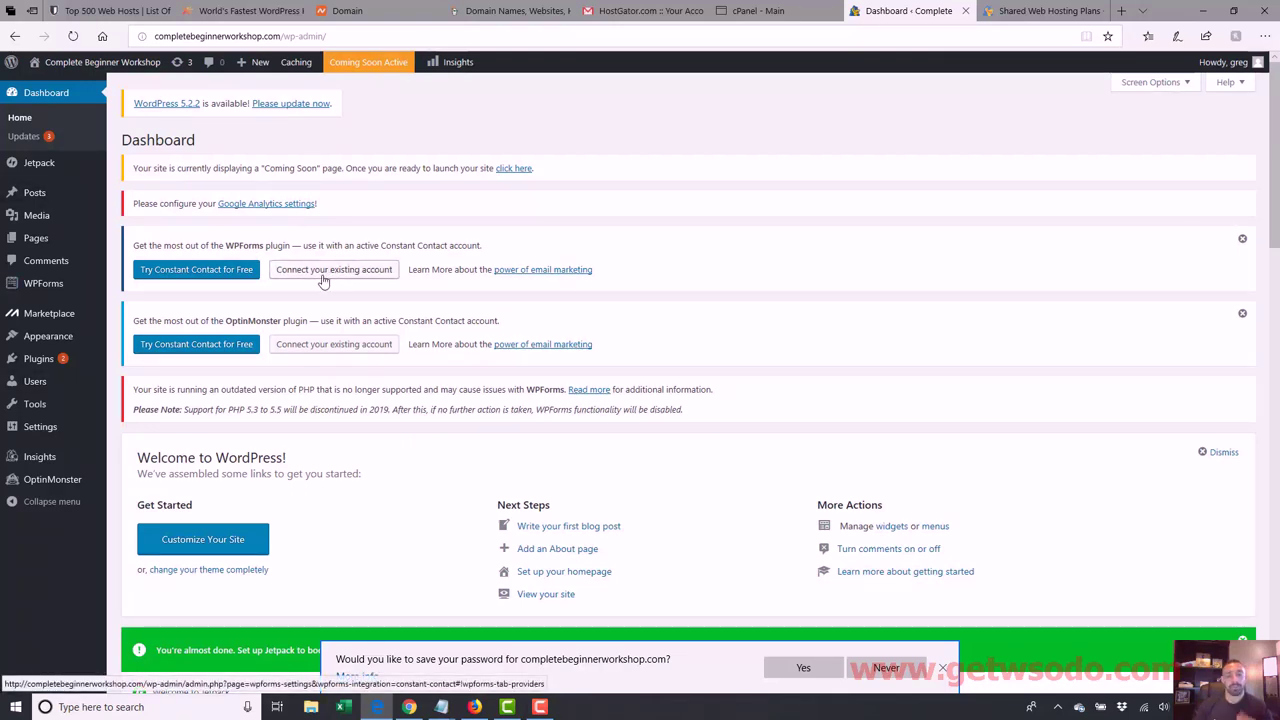
left_click(943, 668)
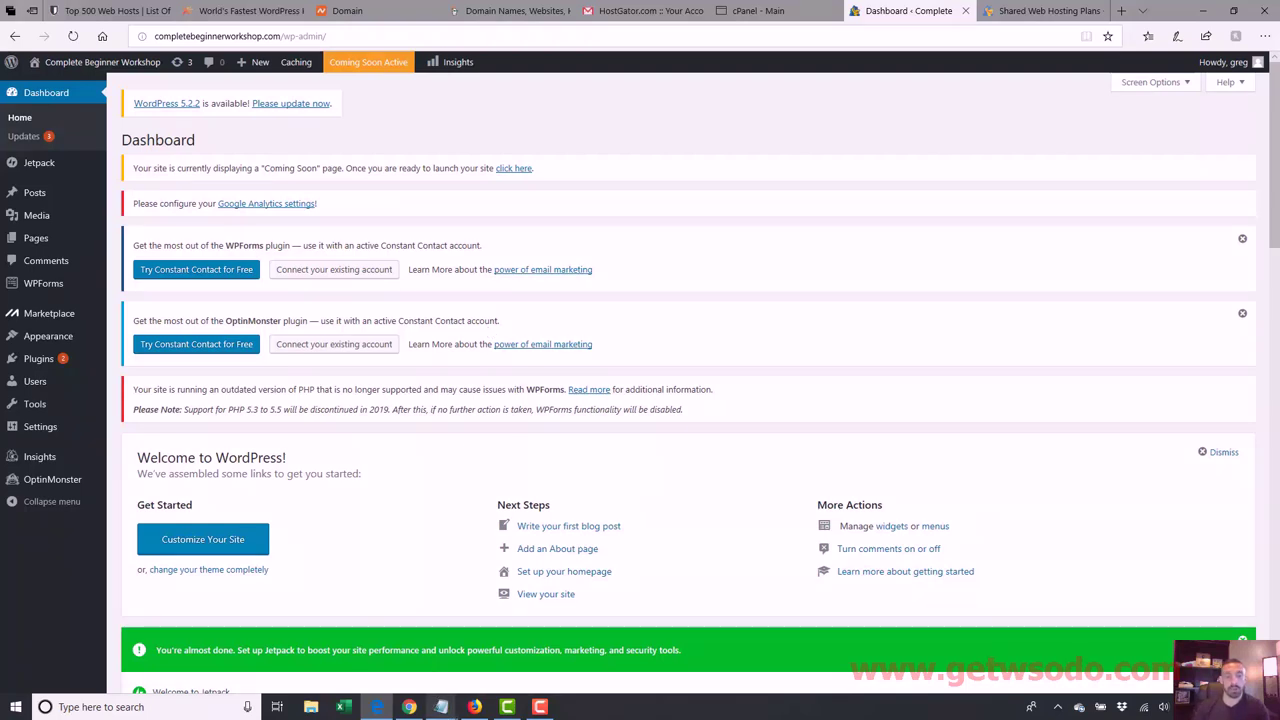
left_click(548, 673)
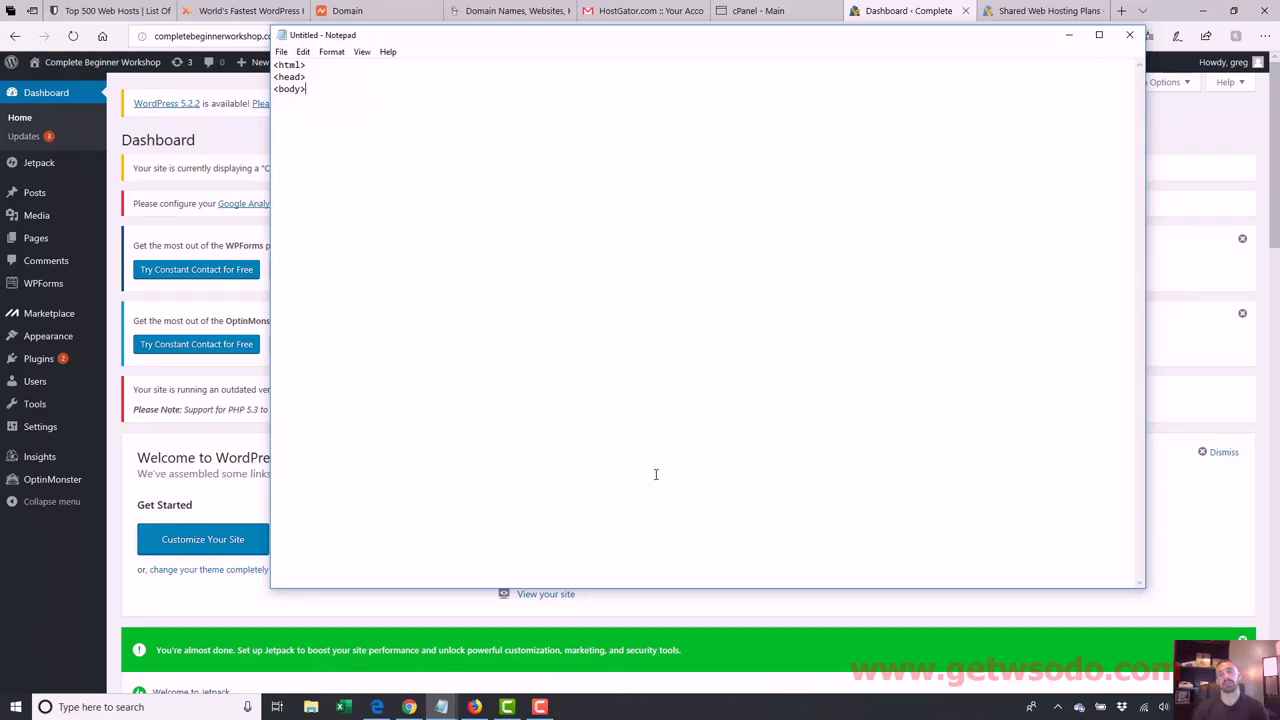
left_click(1070, 38)
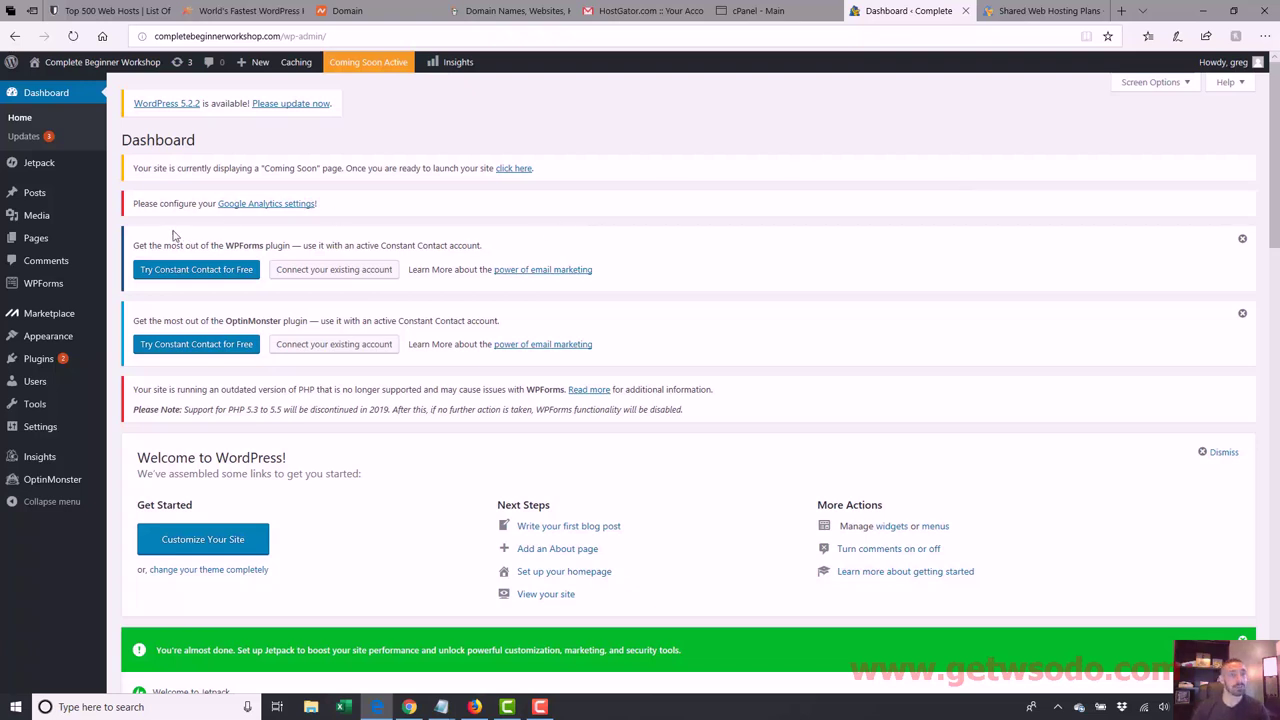
Step: Start an empty new post, dismiss the welcome tip, and place the cursor in the paragraph block
mouse_move(61, 199)
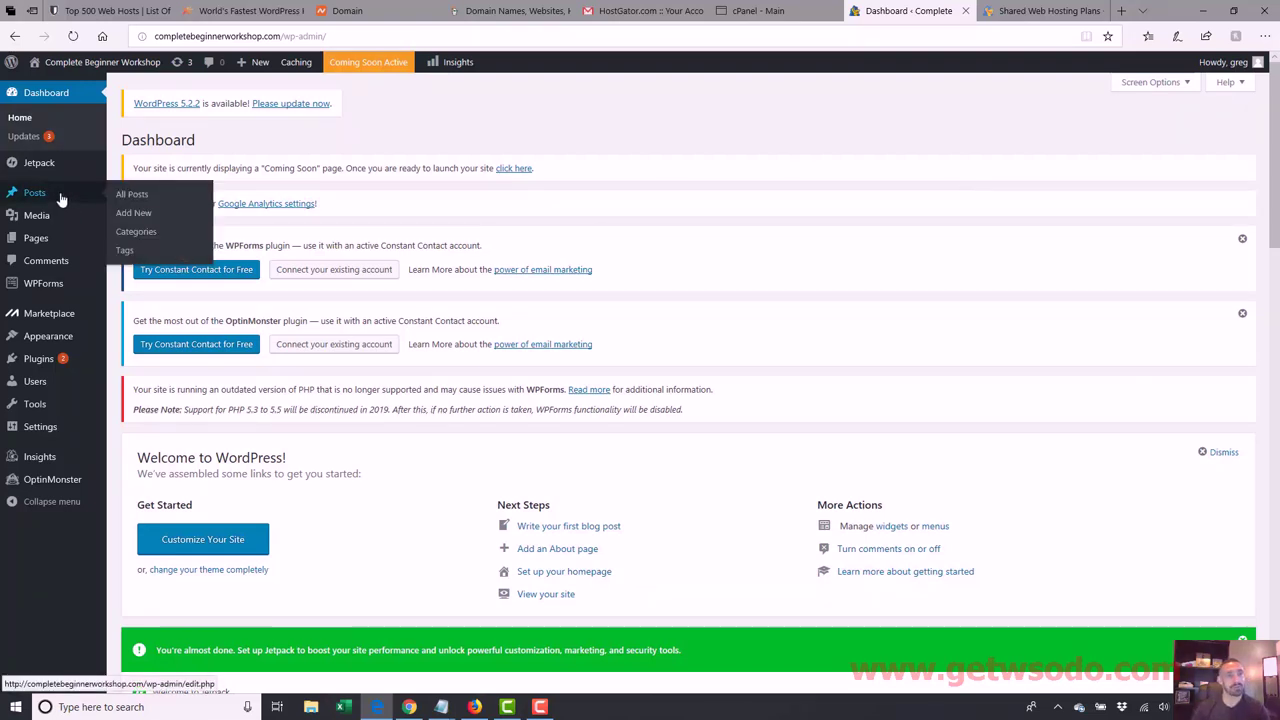
left_click(120, 214)
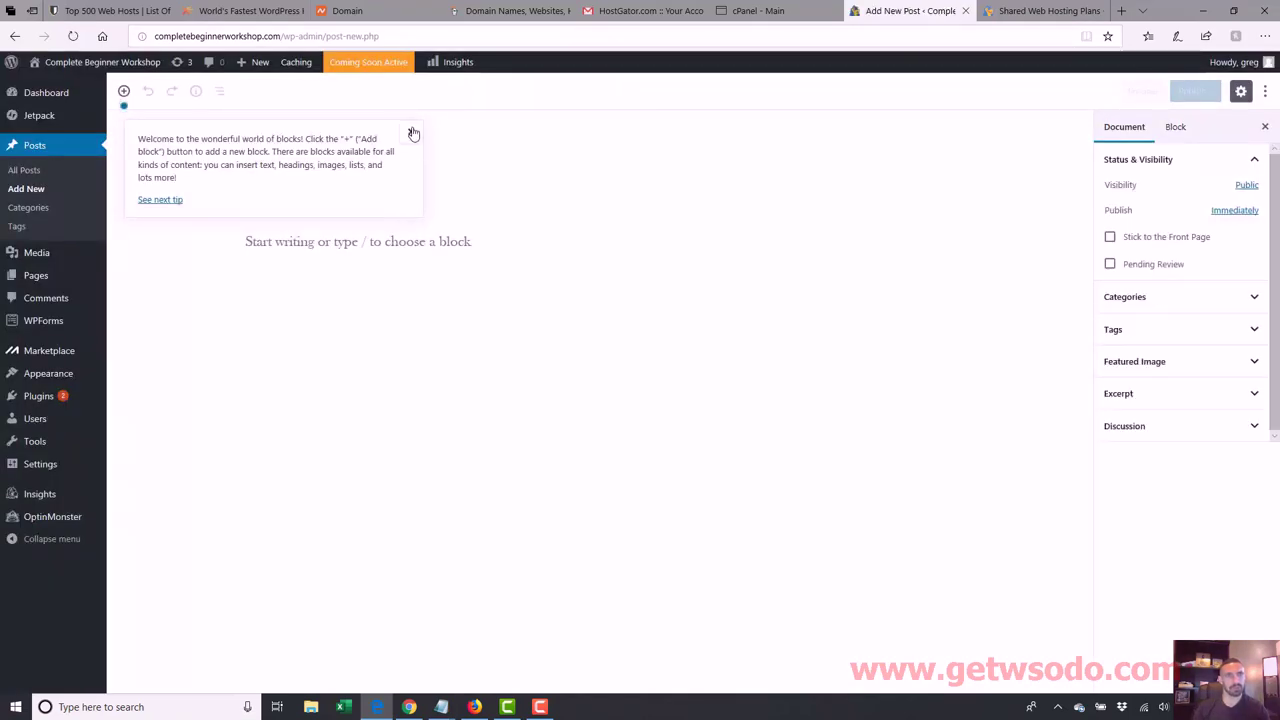
left_click(413, 133)
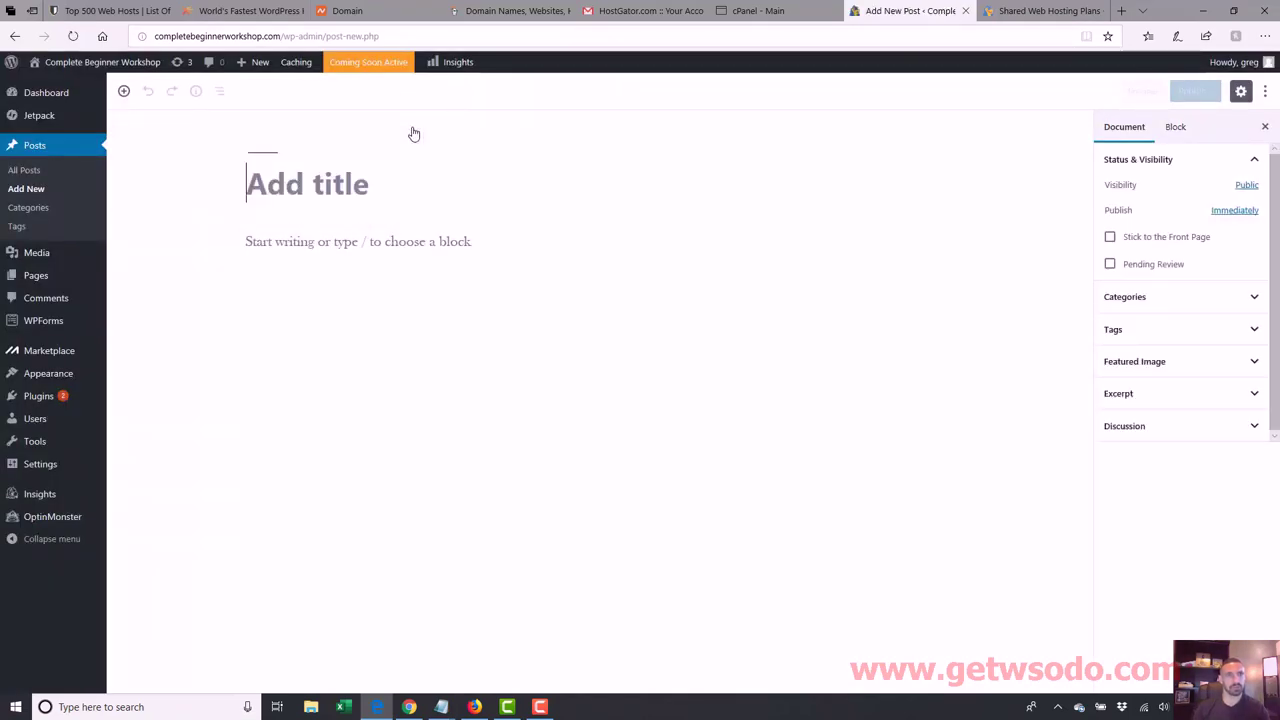
left_click(360, 238)
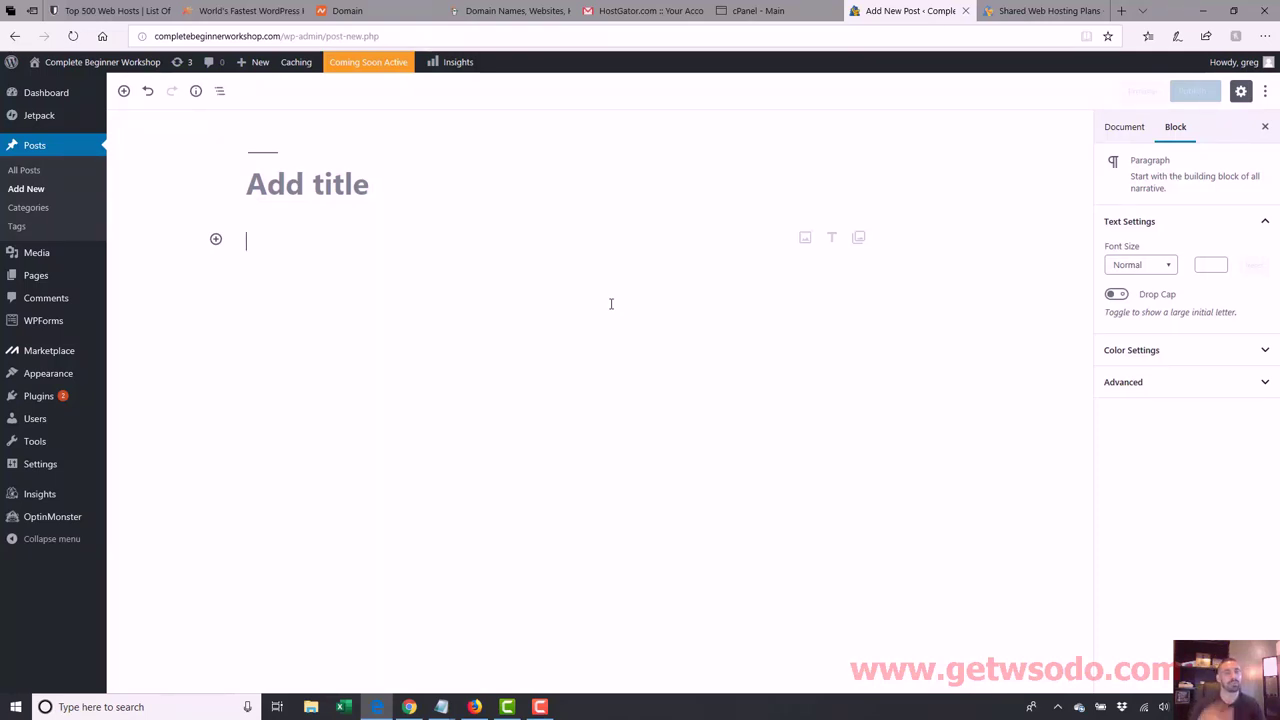
mouse_move(56, 66)
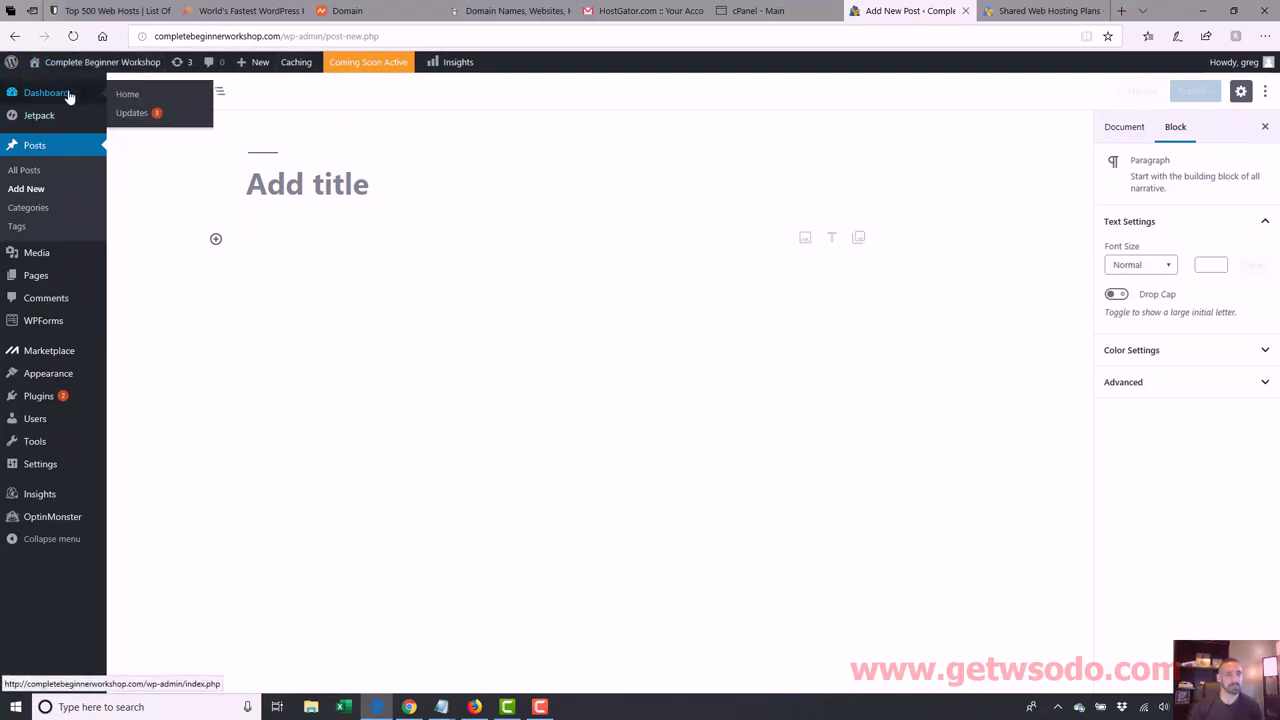
Step: Leave the unsaved blank post and return to the WordPress Dashboard
left_click(69, 94)
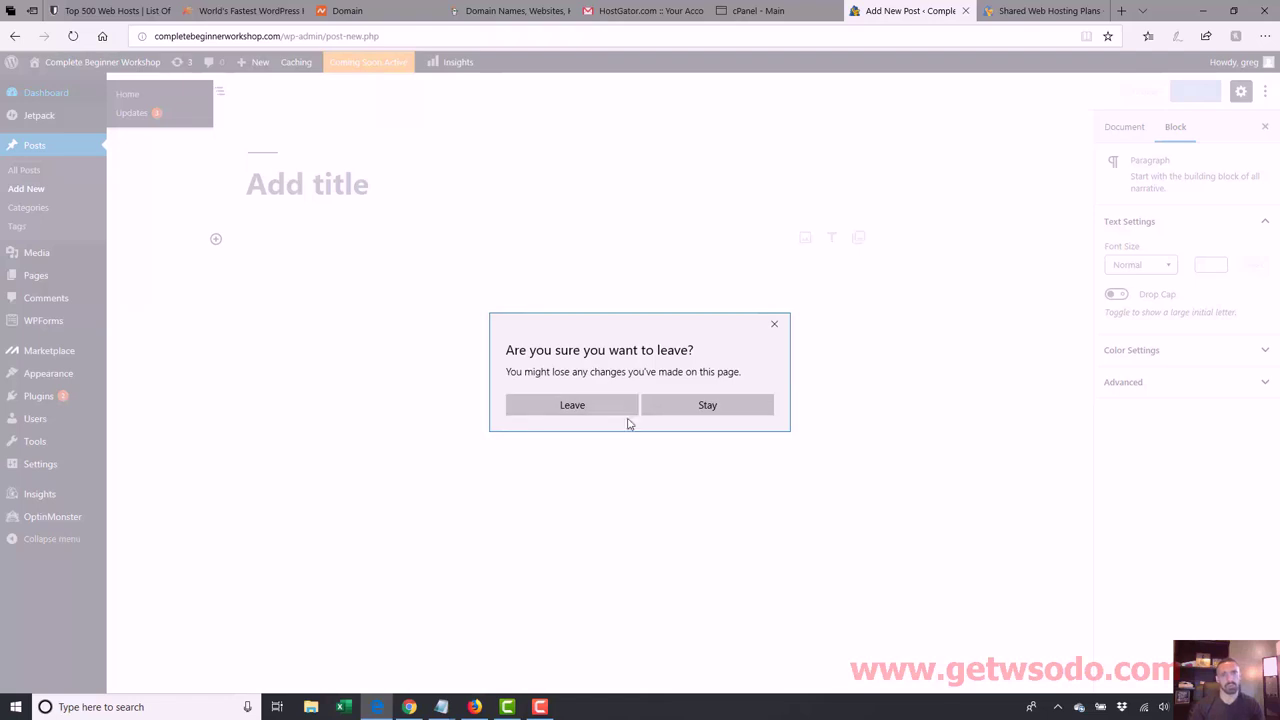
left_click(616, 411)
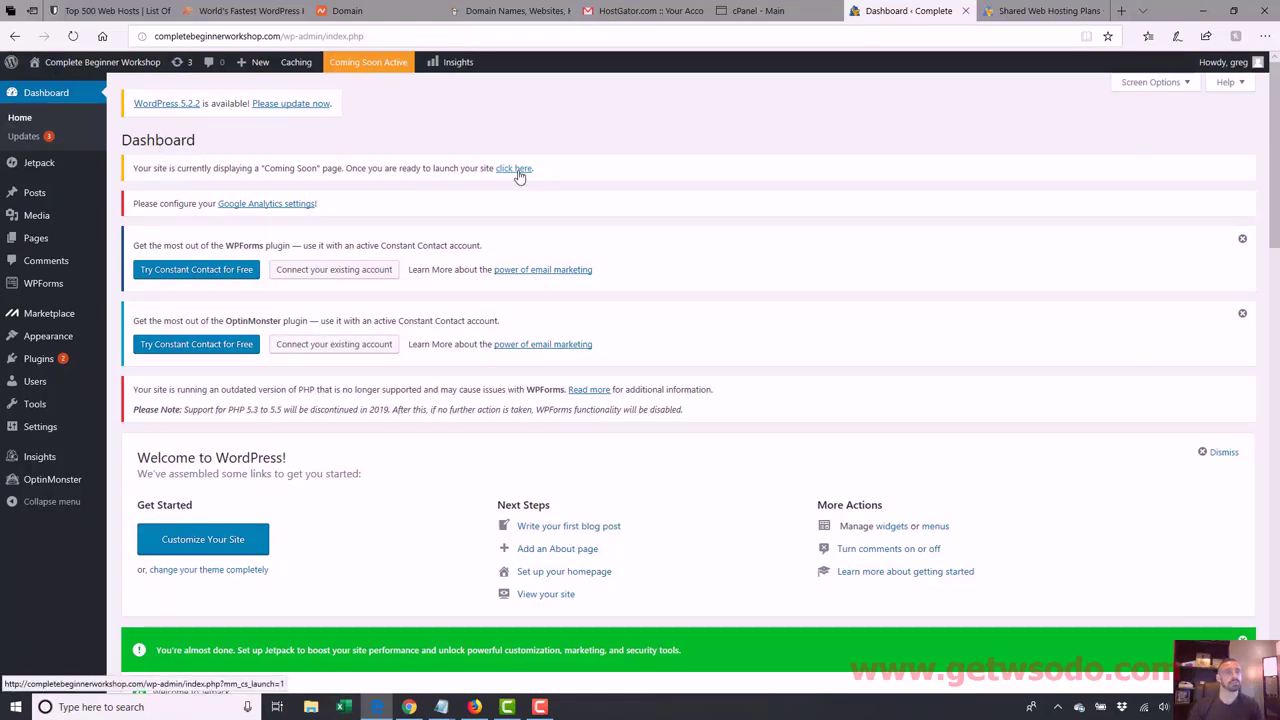
left_click_drag(282, 36, 55, 36)
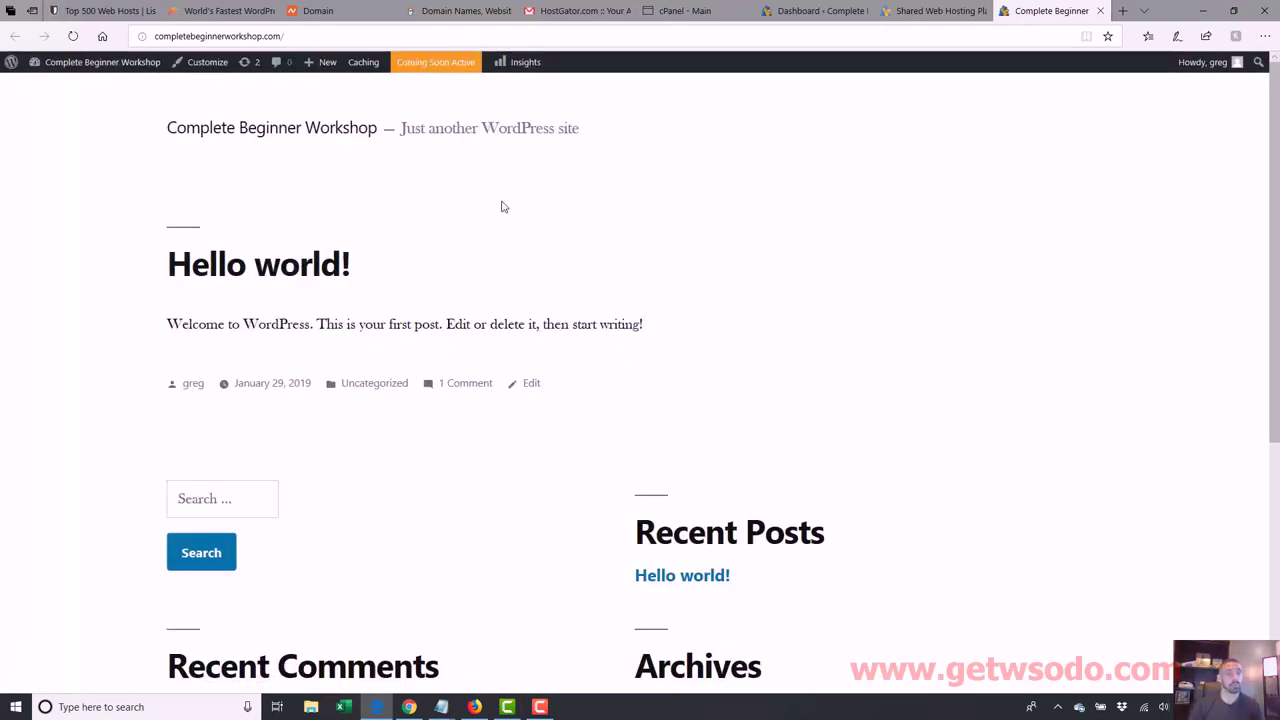
Step: Launch the site out of Coming Soon mode and switch to its public homepage tab
left_click(940, 10)
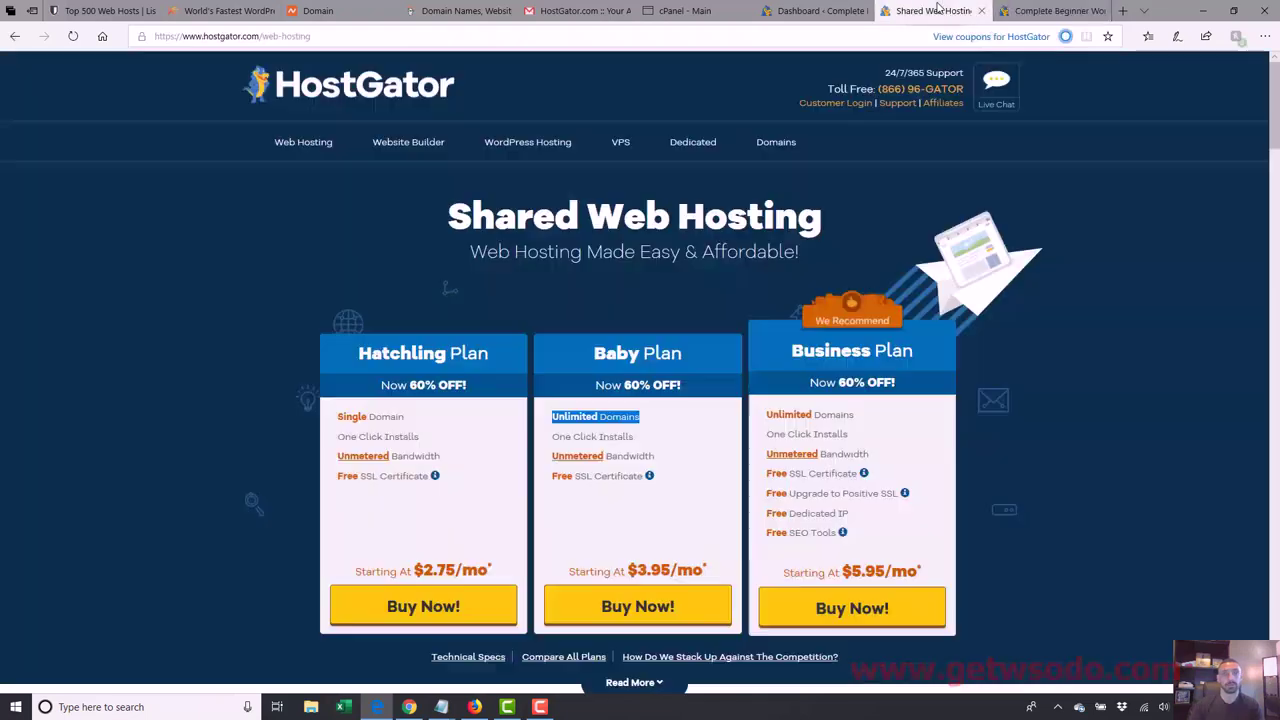
left_click(820, 10)
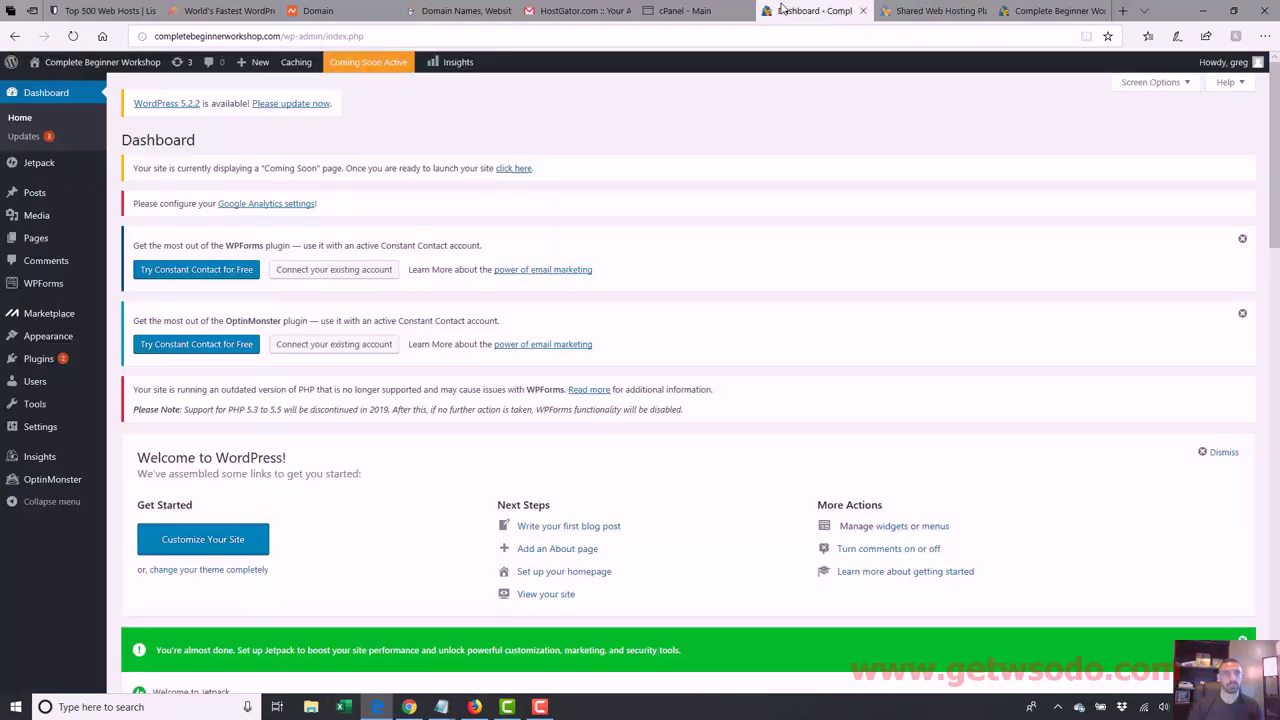
left_click(512, 170)
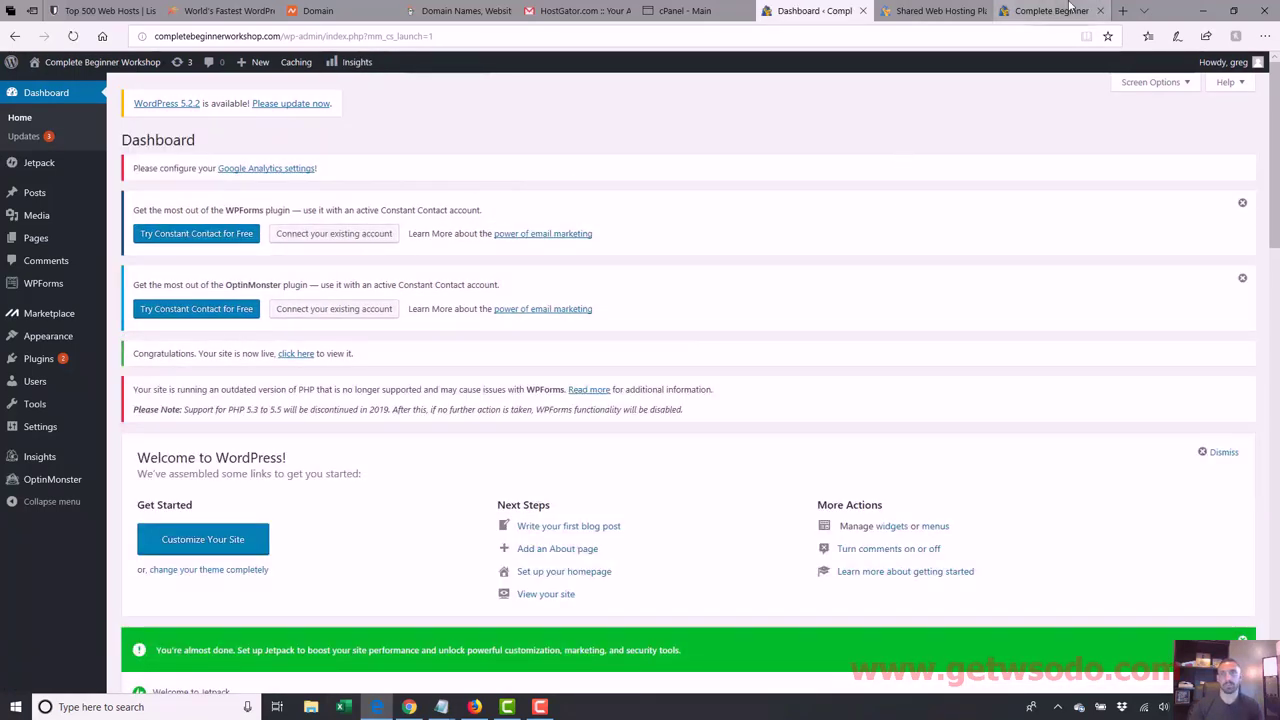
left_click(1005, 12)
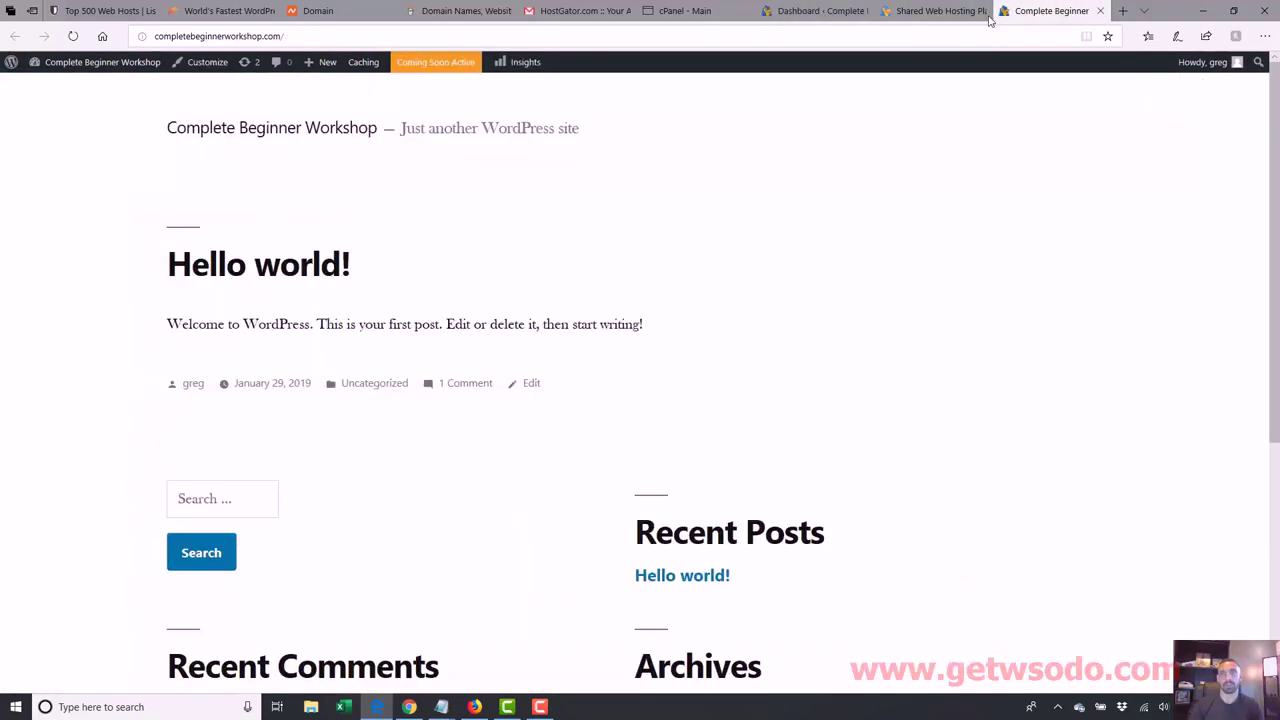
Step: Reload completebeginnerworkshop.com and scroll through the live Hello world! post and default widgets
left_click(955, 36)
key("Return")
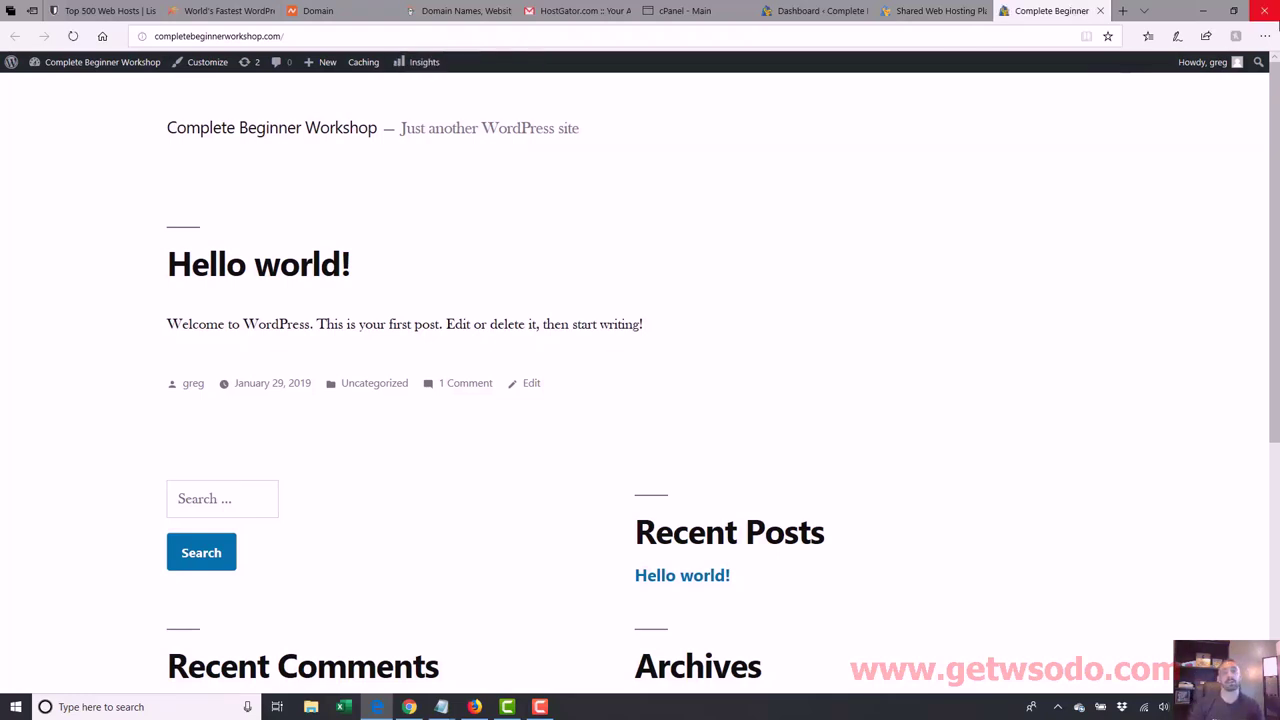
left_click_drag(1274, 120, 1276, 207)
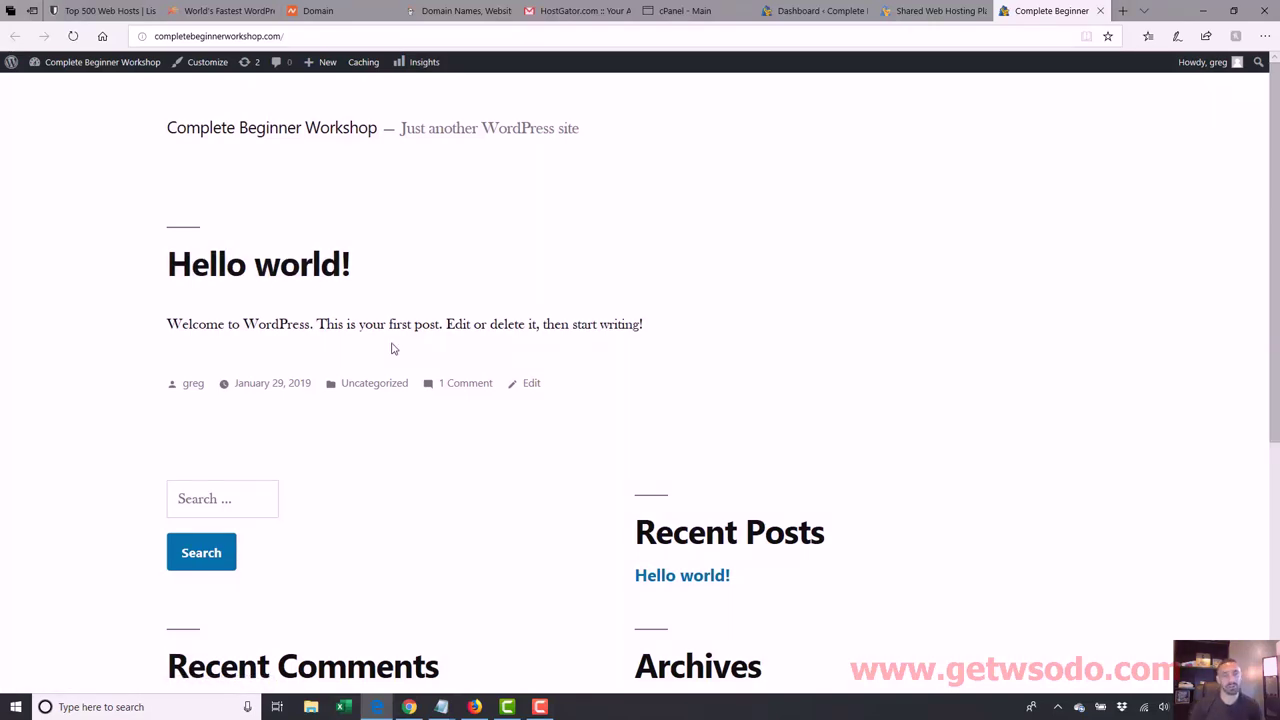
scroll(880, 343, "down", 3)
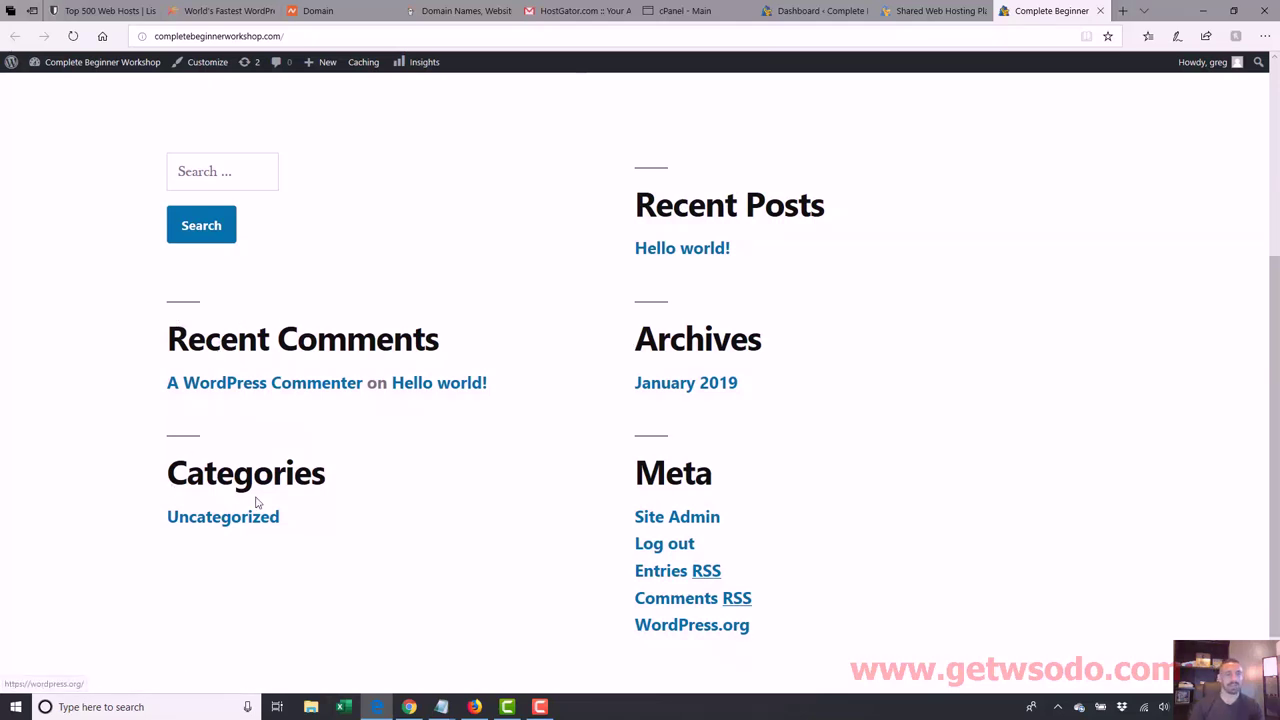
scroll(1126, 506, "up", 3)
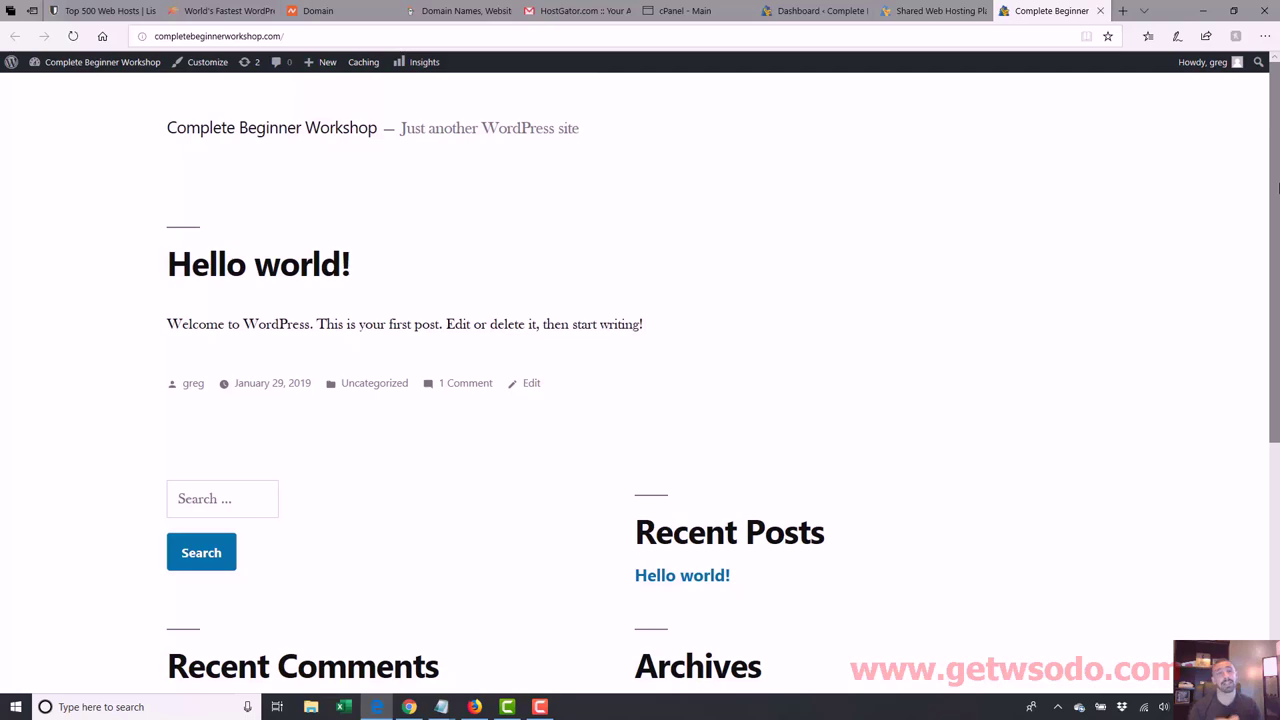
Step: Close the Complete Beginner Workshop homepage tab and go back to the WordPress Dashboard
left_click(1100, 10)
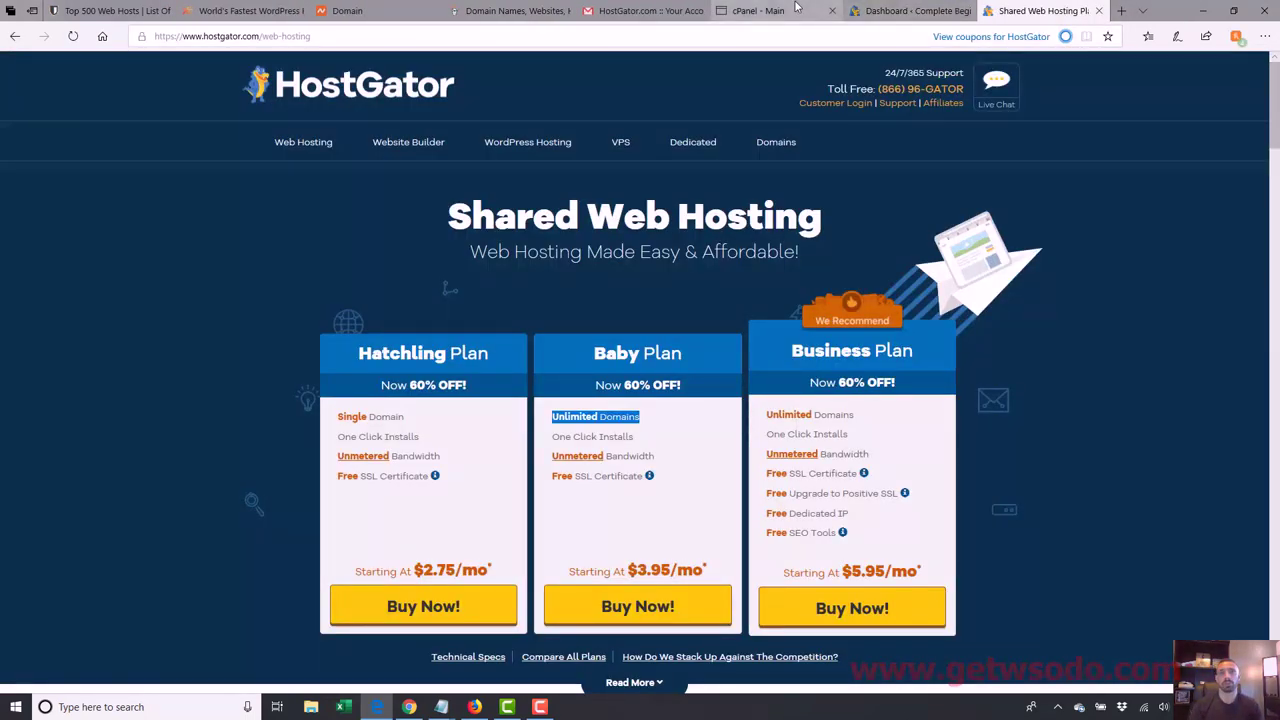
left_click(888, 10)
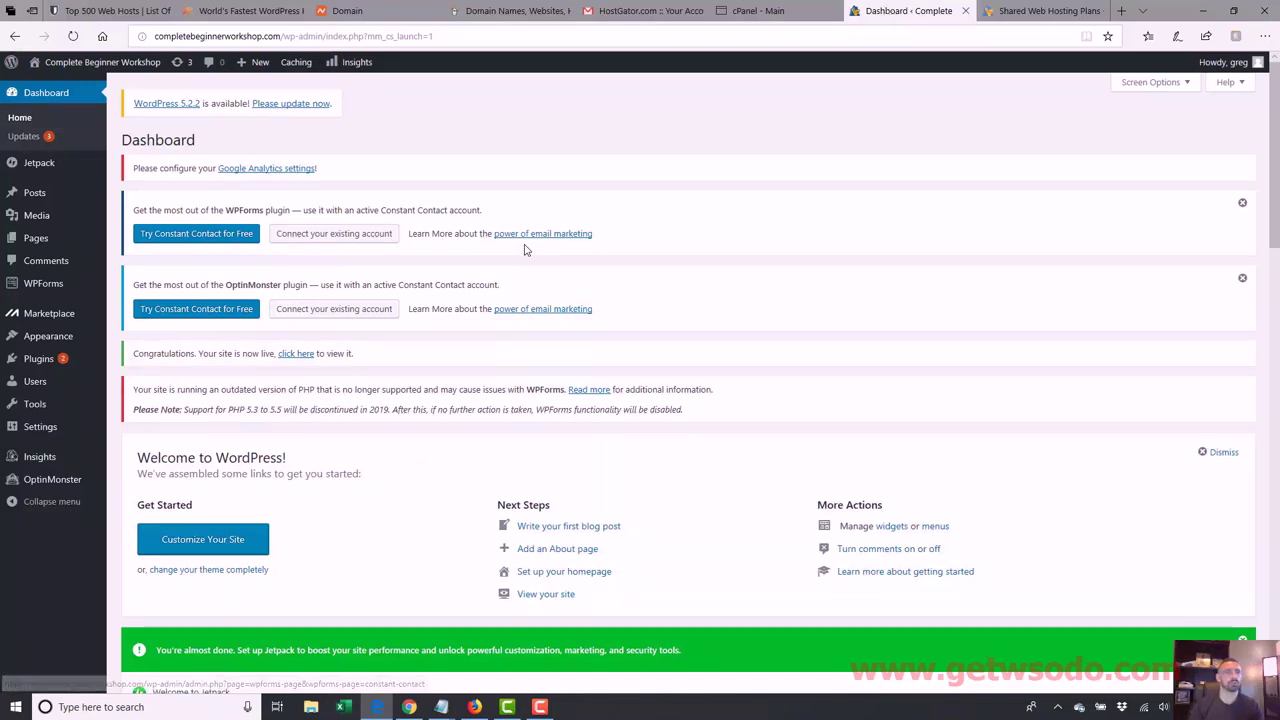